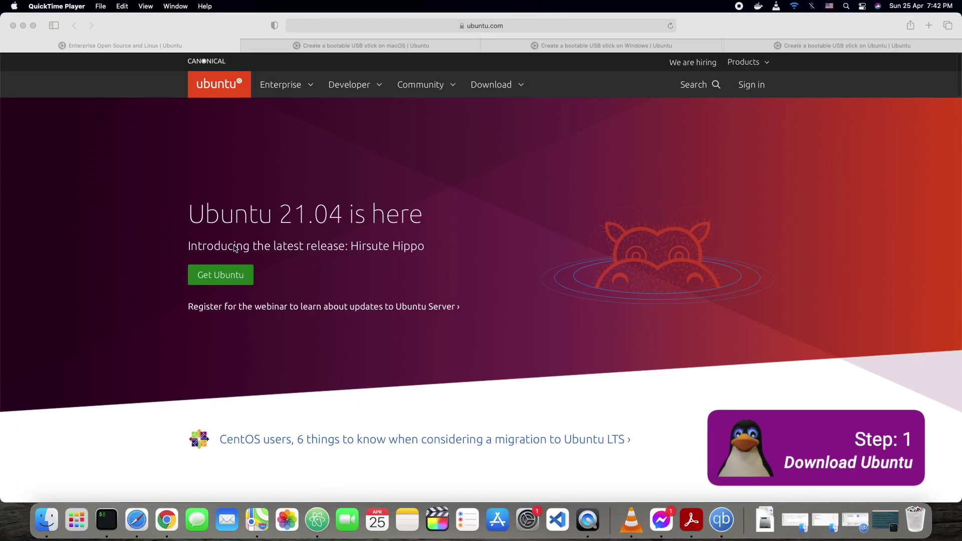
Download Ubuntu Desktop 21.04 from ubuntu.com, allowing the site to save files.
{"action": "left_click", "coordinate": [495, 87]}
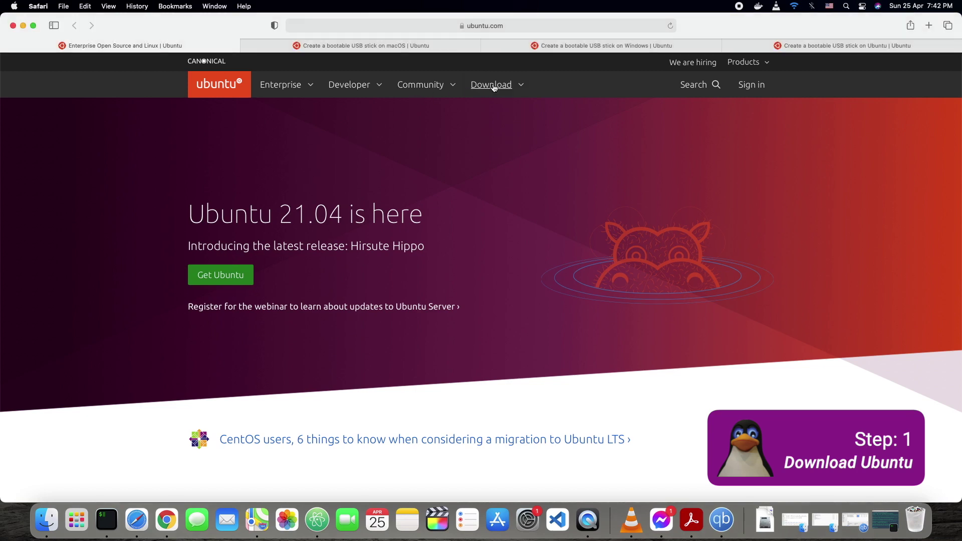
{"action": "left_click", "coordinate": [517, 90]}
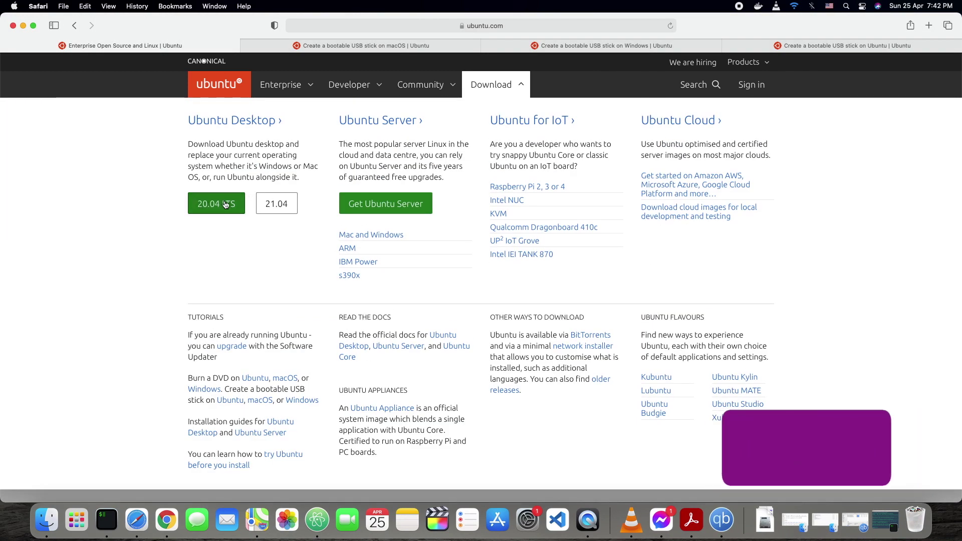
{"action": "left_click", "coordinate": [284, 208]}
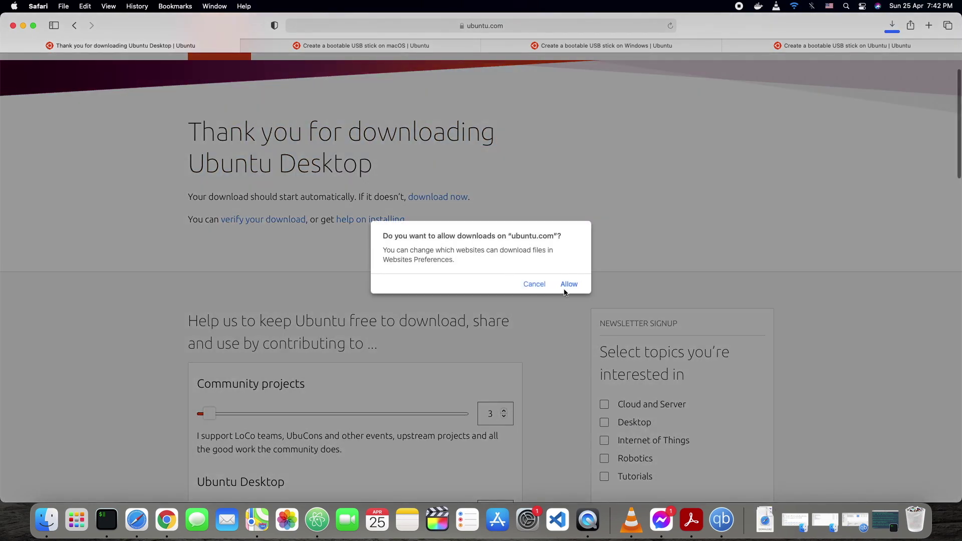
{"action": "left_click", "coordinate": [569, 285]}
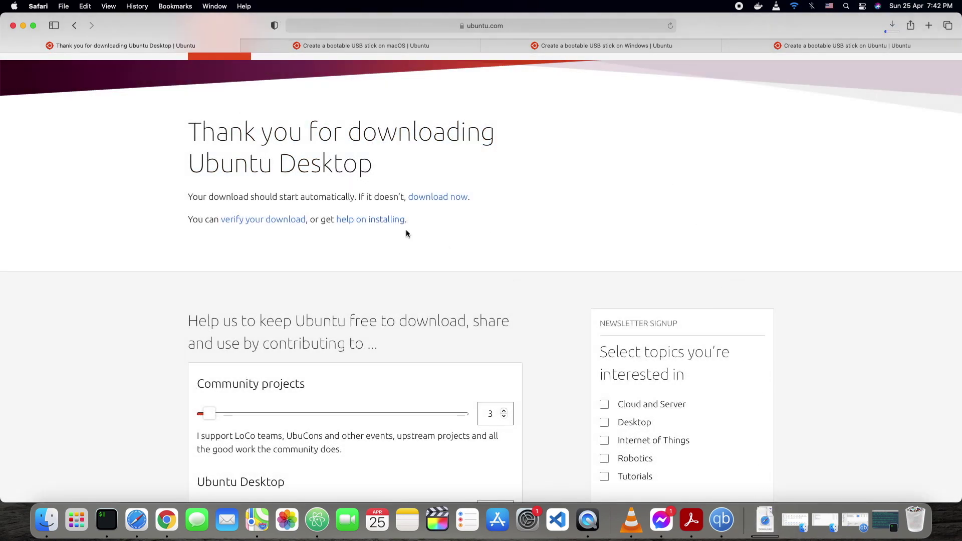
Browse the macOS and Windows bootable-USB tutorials, highlighting the USB selection and Rufus setup steps.
{"action": "left_click", "coordinate": [331, 46]}
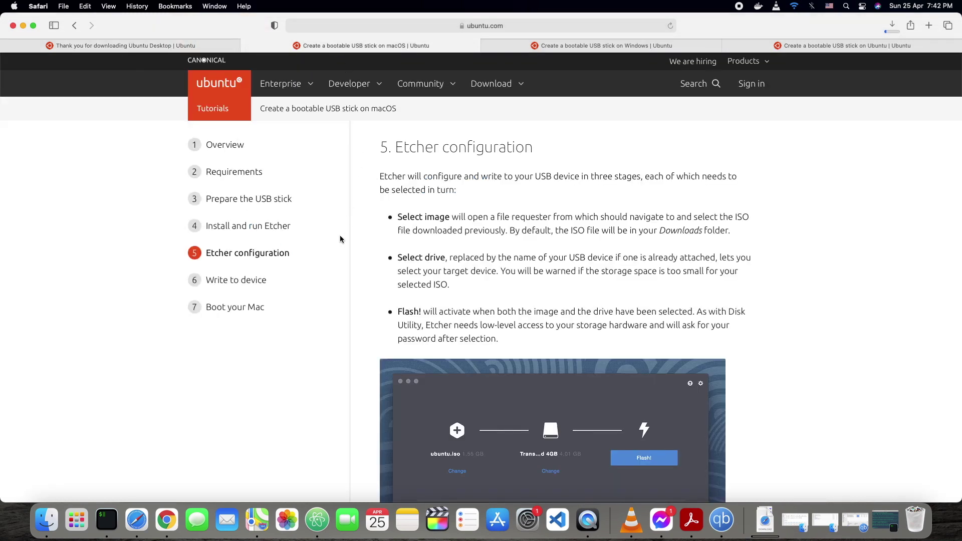
{"action": "left_click", "coordinate": [592, 46]}
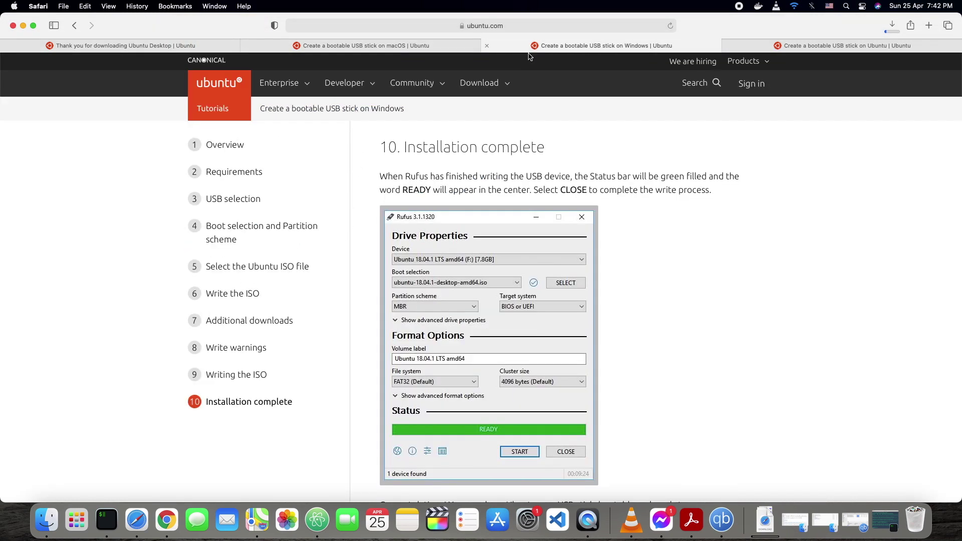
{"action": "left_click", "coordinate": [225, 150]}
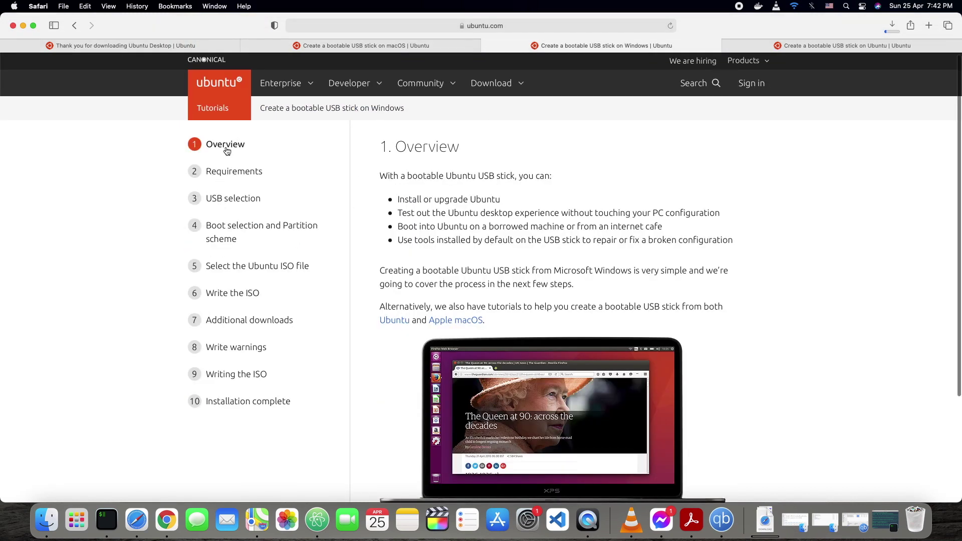
{"action": "left_click", "coordinate": [226, 173]}
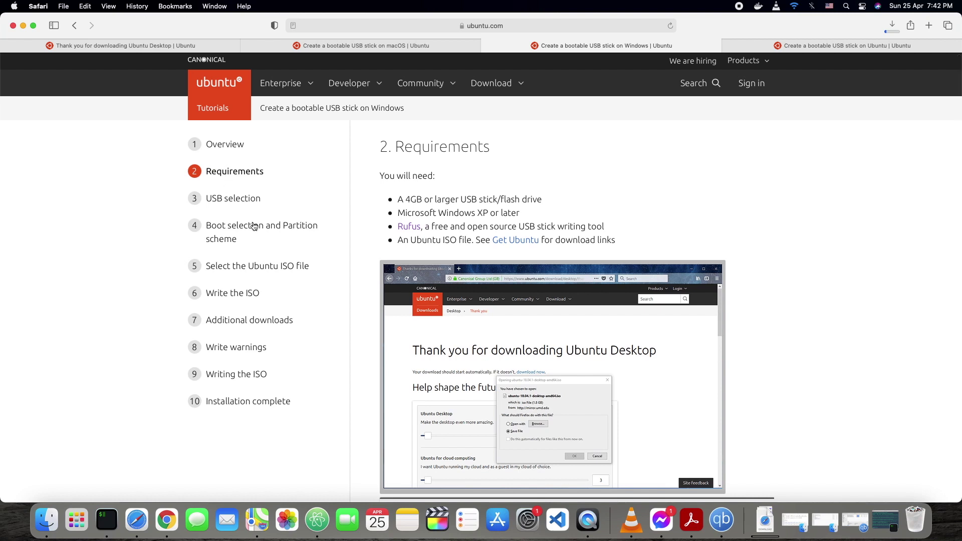
{"action": "left_click", "coordinate": [230, 198]}
{"action": "scroll", "coordinate": [442, 273], "scroll_direction": "down", "scroll_amount": 1}
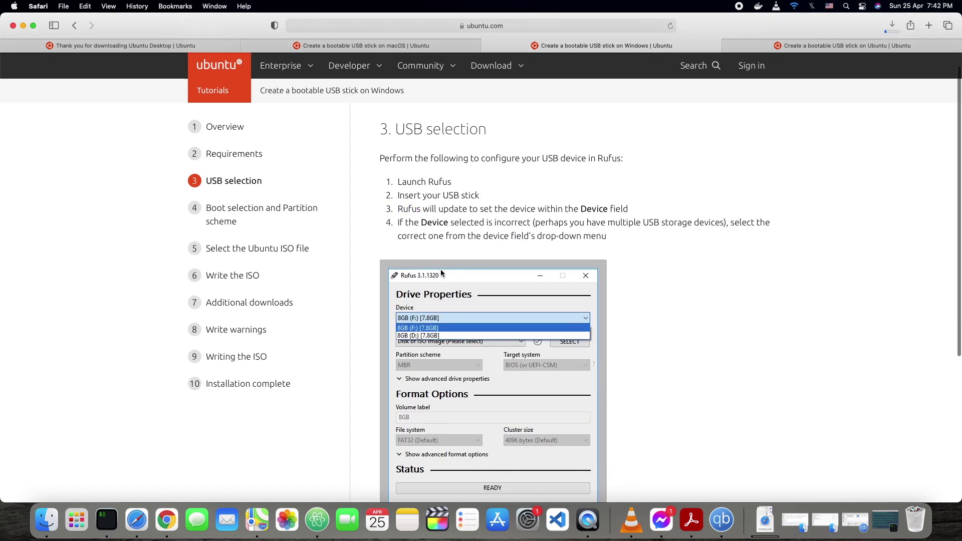
{"action": "left_click_drag", "start_coordinate": [393, 126], "coordinate": [468, 215]}
{"action": "left_click_drag", "start_coordinate": [402, 181], "coordinate": [432, 267]}
{"action": "left_click", "coordinate": [248, 383]}
Step through the Ubuntu tutorial from Requirements to Confirm USB device and Installation complete.
{"action": "left_click", "coordinate": [804, 46]}
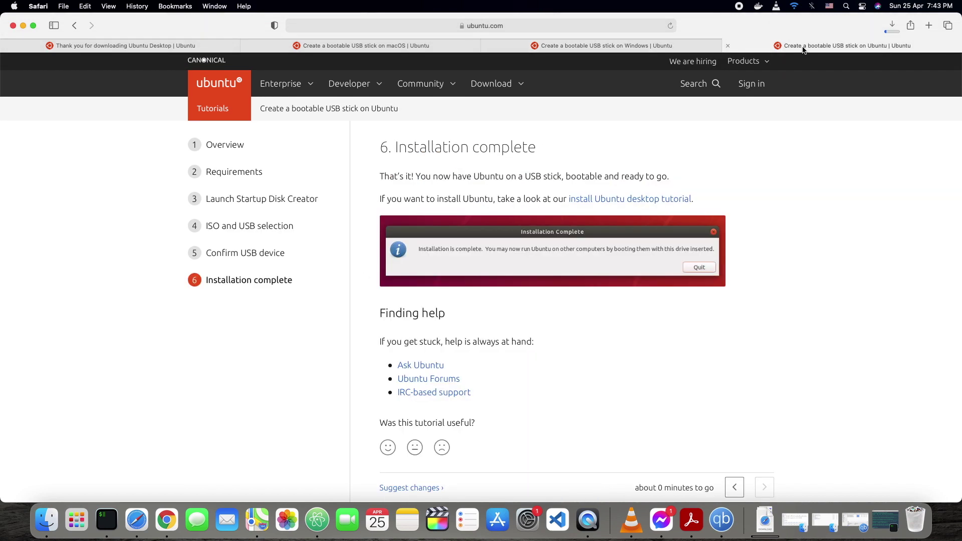
{"action": "left_click", "coordinate": [221, 176]}
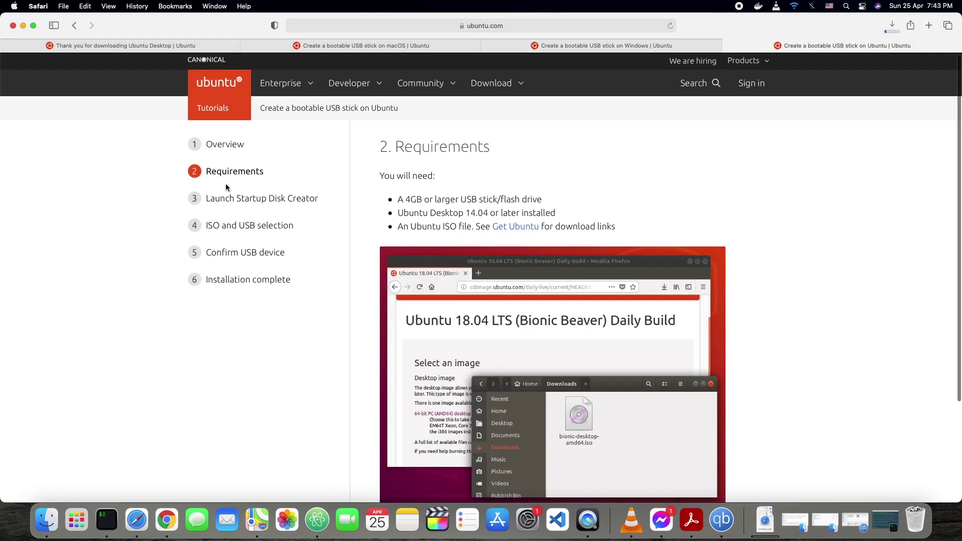
{"action": "left_click", "coordinate": [242, 200]}
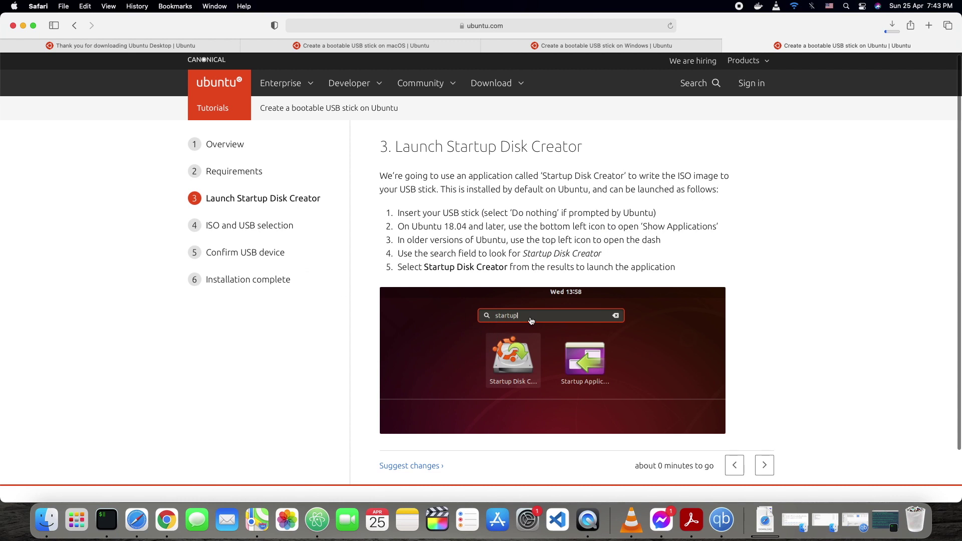
{"action": "left_click", "coordinate": [220, 227]}
{"action": "scroll", "coordinate": [479, 326], "scroll_direction": "down", "scroll_amount": 3}
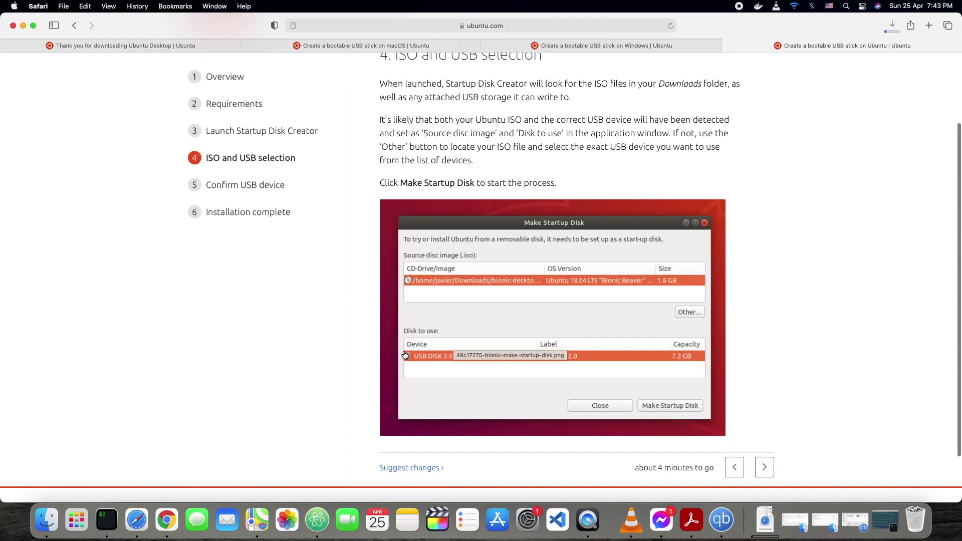
{"action": "left_click", "coordinate": [253, 185]}
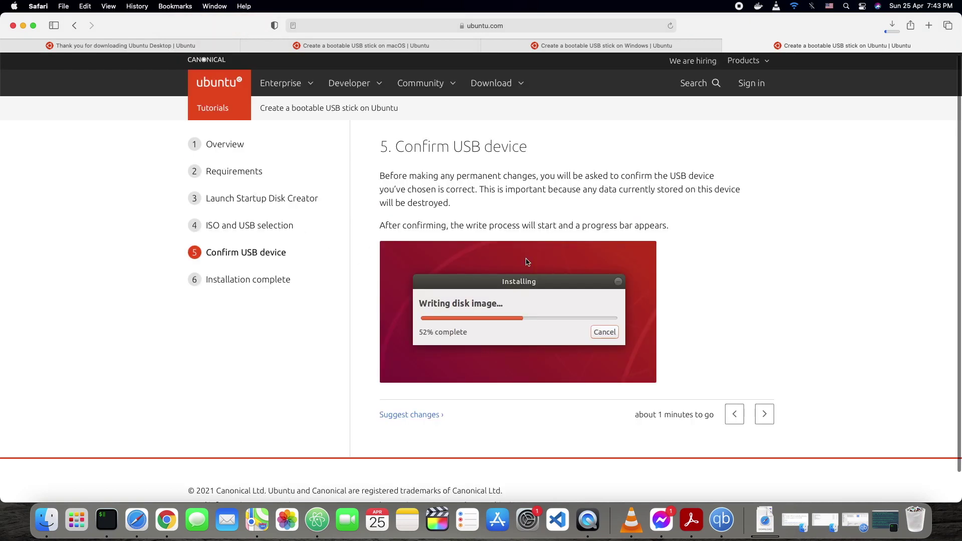
{"action": "left_click", "coordinate": [258, 285]}
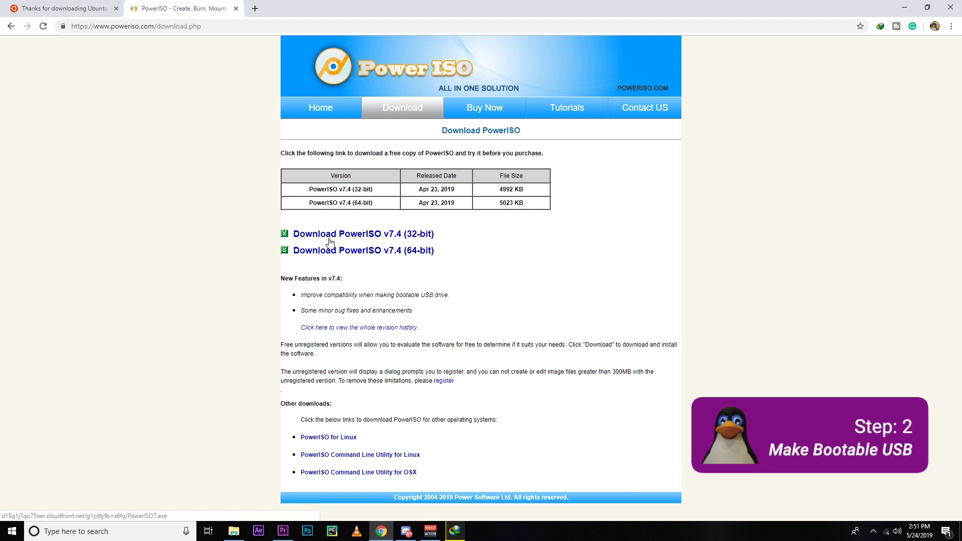
Download the 64-bit PowerISO v7.4 installer.
{"action": "left_click", "coordinate": [331, 252]}
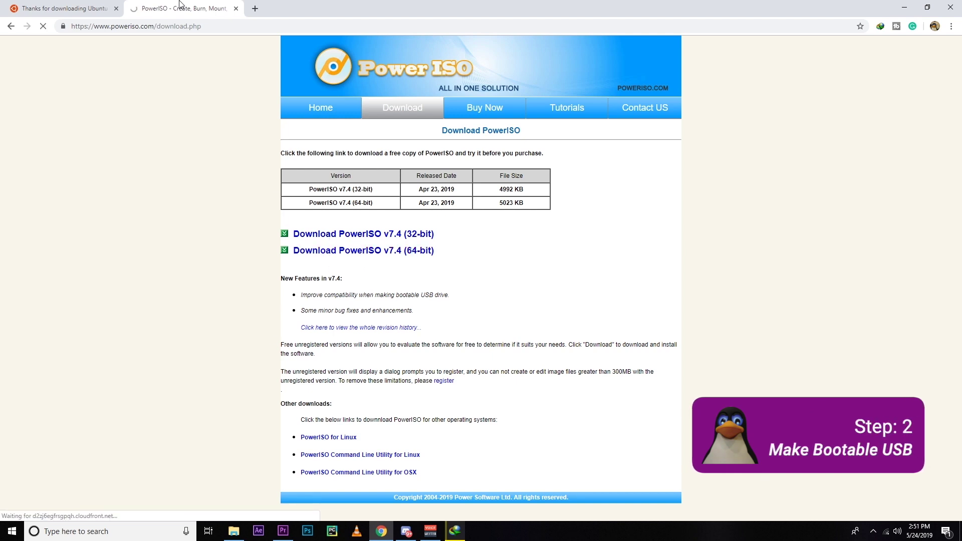
{"action": "left_click", "coordinate": [109, 6]}
{"action": "left_click", "coordinate": [151, 6]}
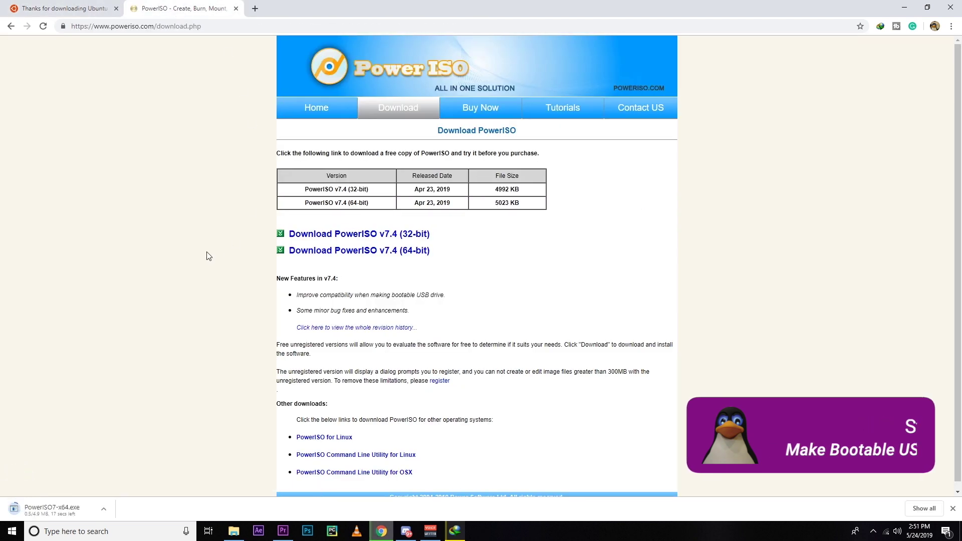
Search 'rufus download', open rufus.ie and start downloading Rufus 3.5.
{"action": "key", "text": "ctrl+t"}
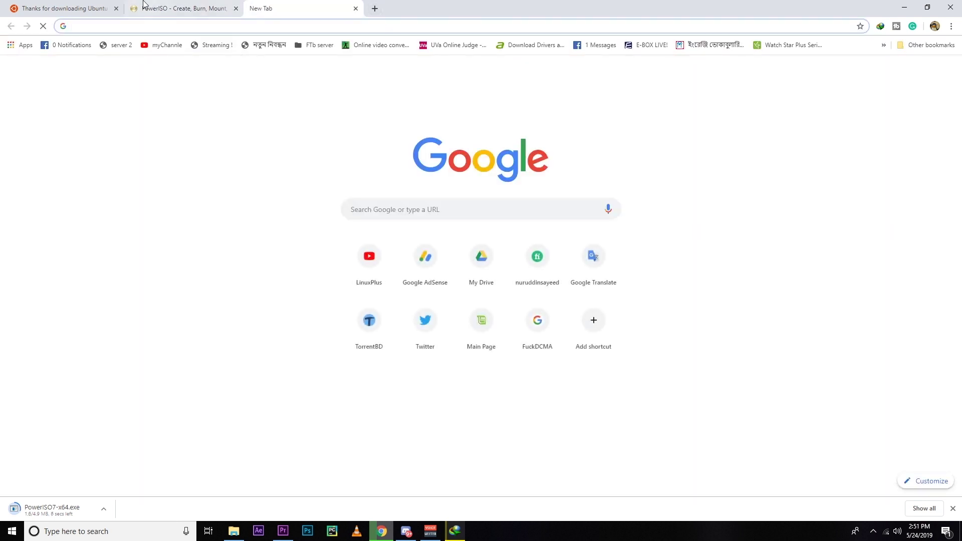
{"action": "key", "text": "ctrl+w"}
{"action": "key", "text": "ctrl+n"}
{"action": "type", "text": "rufu"}
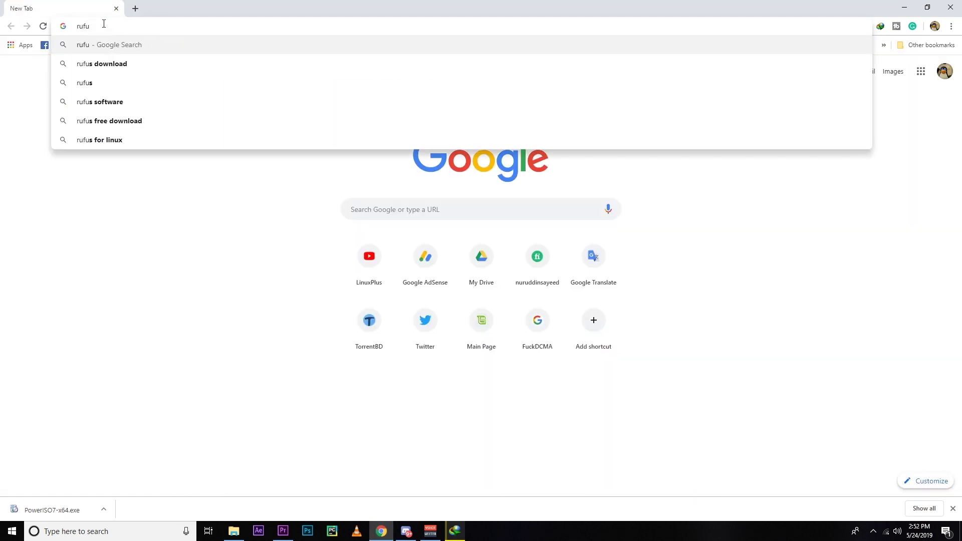
{"action": "type", "text": "s download"}
{"action": "key", "text": "Return"}
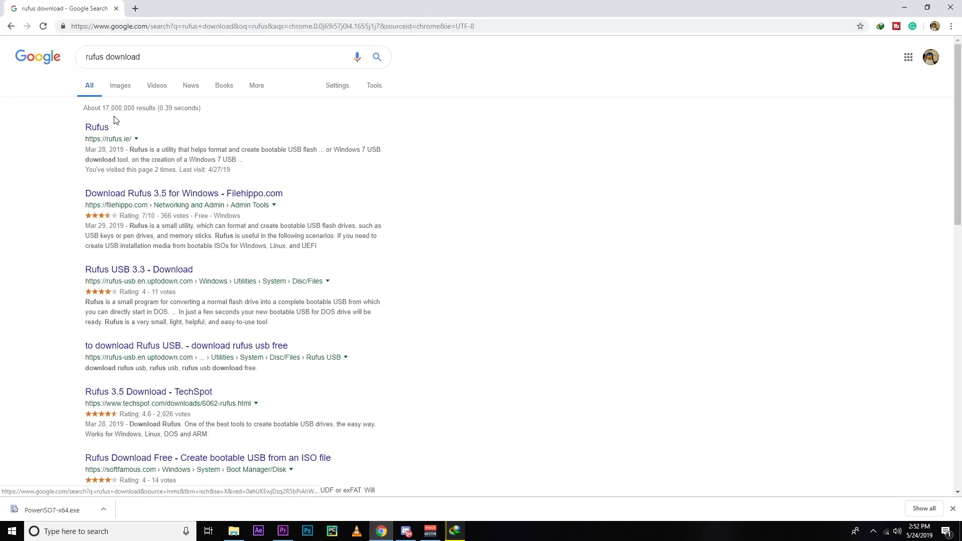
{"action": "left_click", "coordinate": [98, 131]}
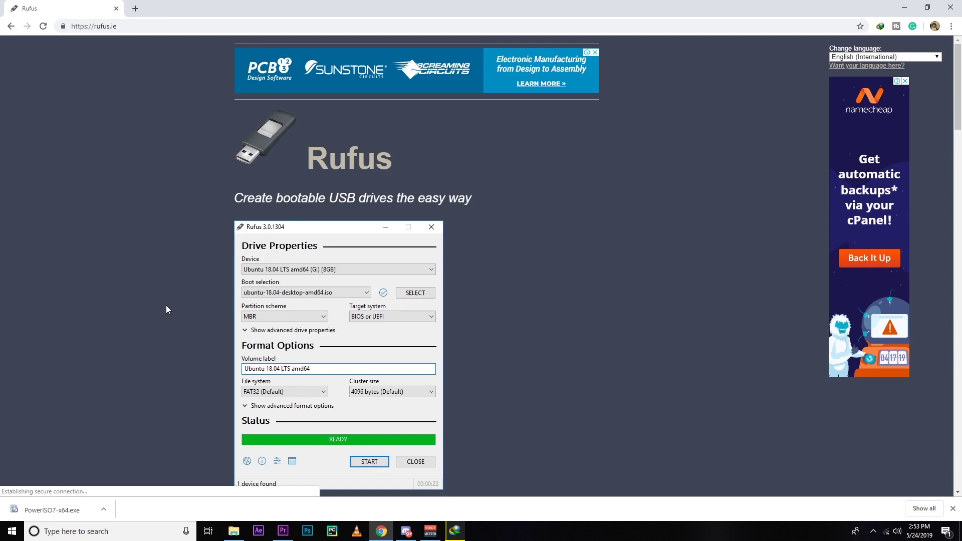
{"action": "scroll", "coordinate": [166, 307], "scroll_direction": "down", "scroll_amount": 5}
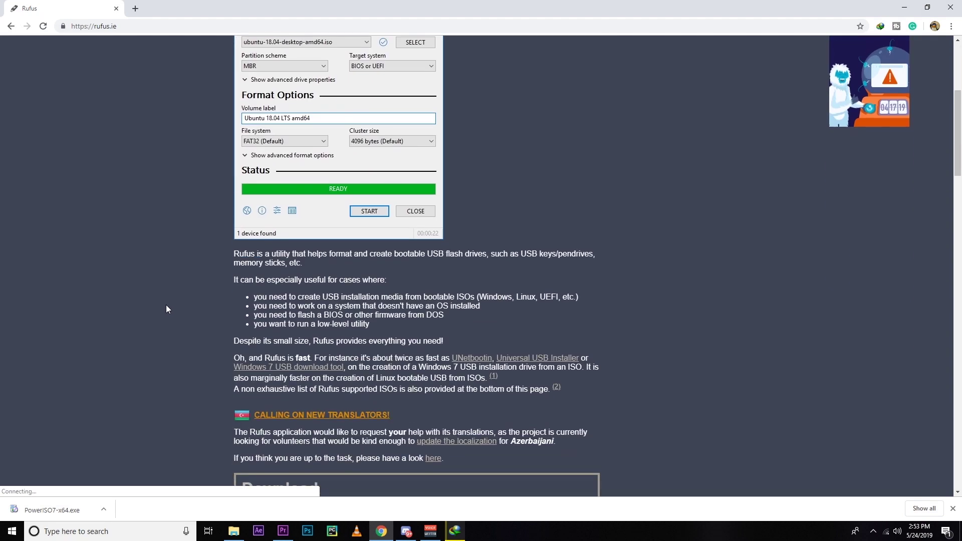
{"action": "scroll", "coordinate": [167, 308], "scroll_direction": "down", "scroll_amount": 6}
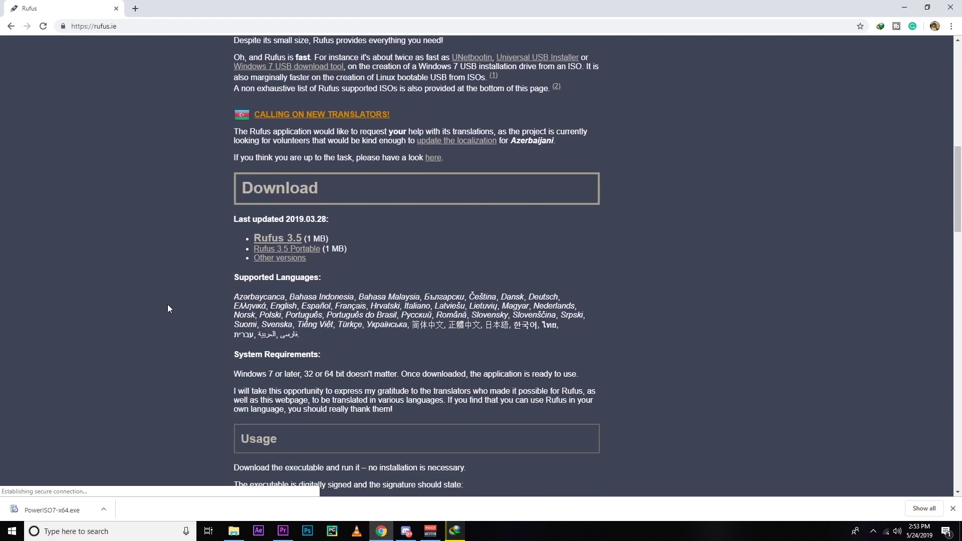
{"action": "left_click", "coordinate": [276, 239]}
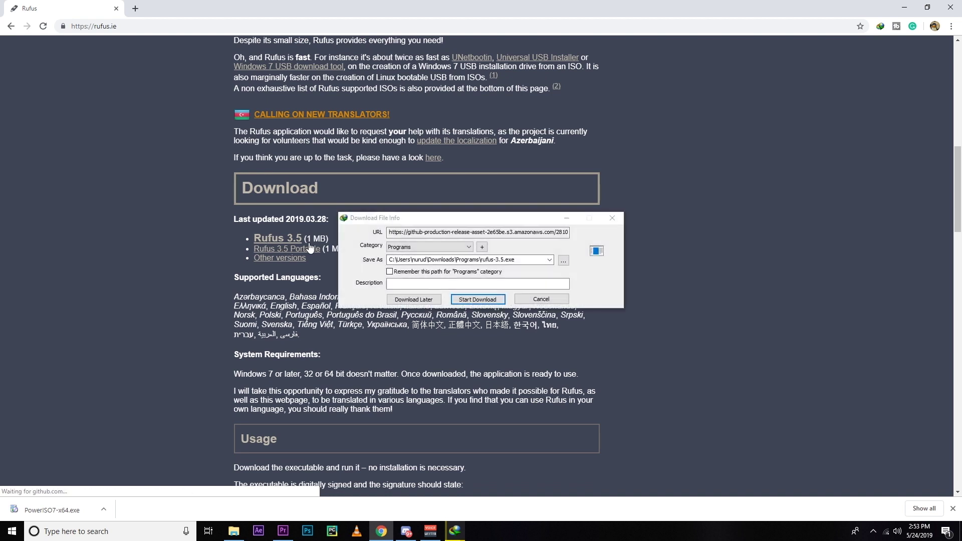
{"action": "left_click", "coordinate": [482, 300]}
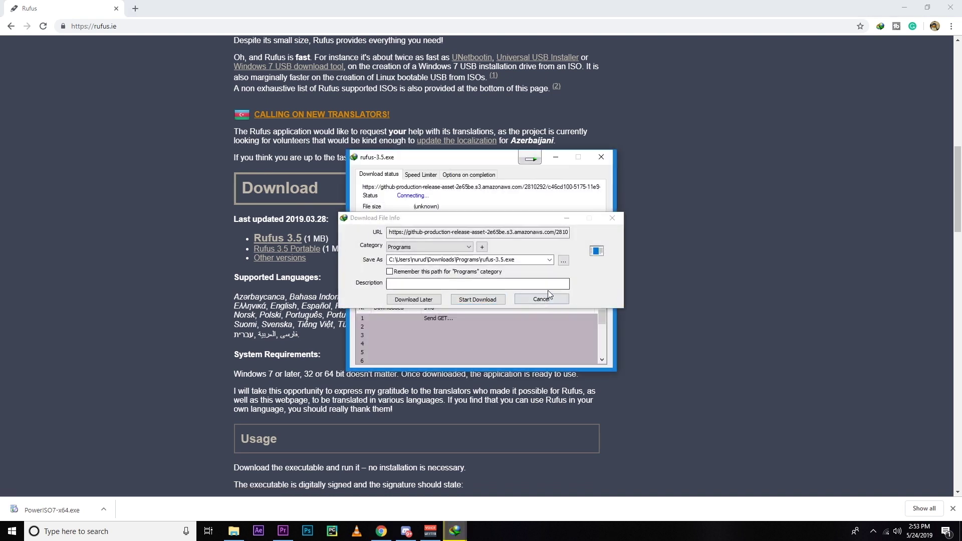
Run PowerISO as administrator and approve the UAC prompt.
{"action": "left_click_drag", "start_coordinate": [303, 238], "coordinate": [120, 131]}
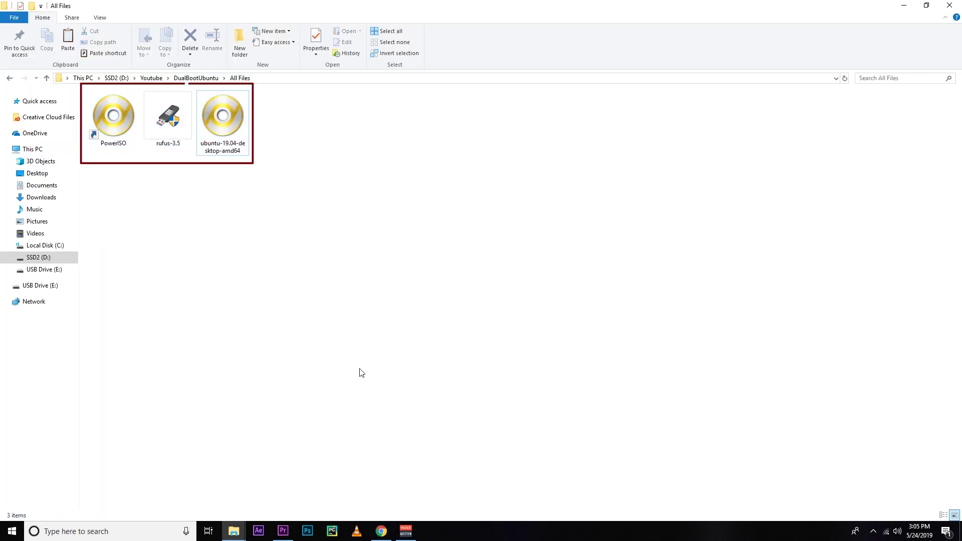
{"action": "left_click", "coordinate": [382, 532]}
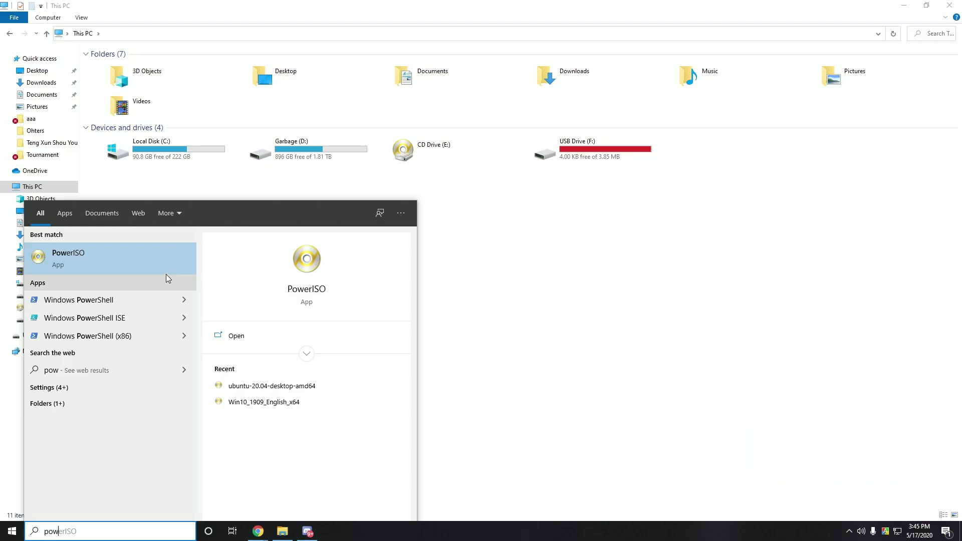
{"action": "right_click", "coordinate": [165, 275]}
{"action": "left_click", "coordinate": [189, 278]}
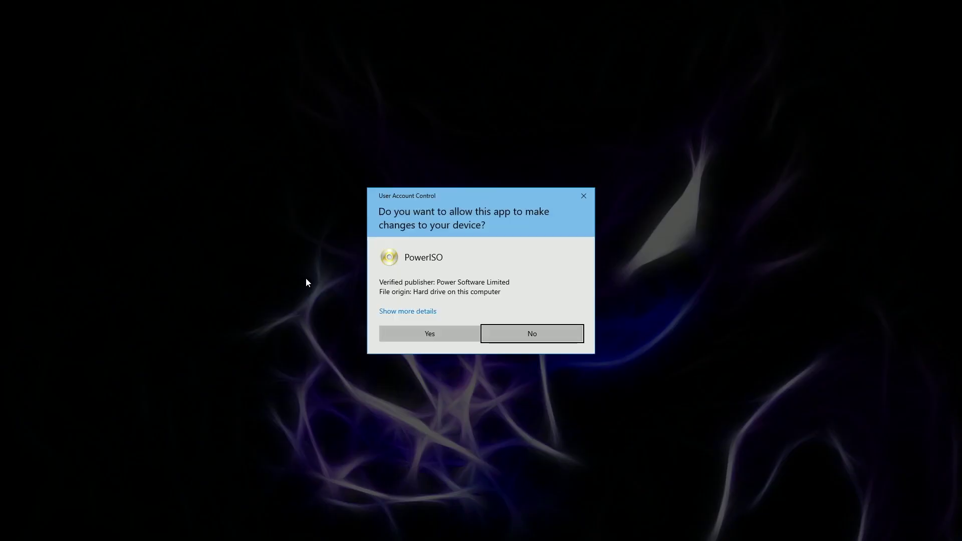
{"action": "left_click", "coordinate": [435, 333]}
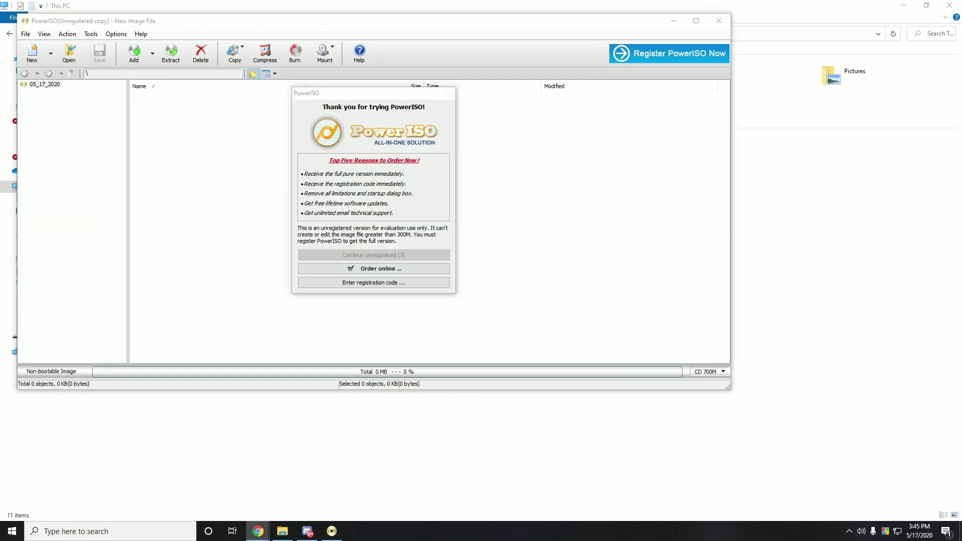
Continue past the trial notice and open Tools > Create bootable USB drive.
{"action": "left_click", "coordinate": [425, 256]}
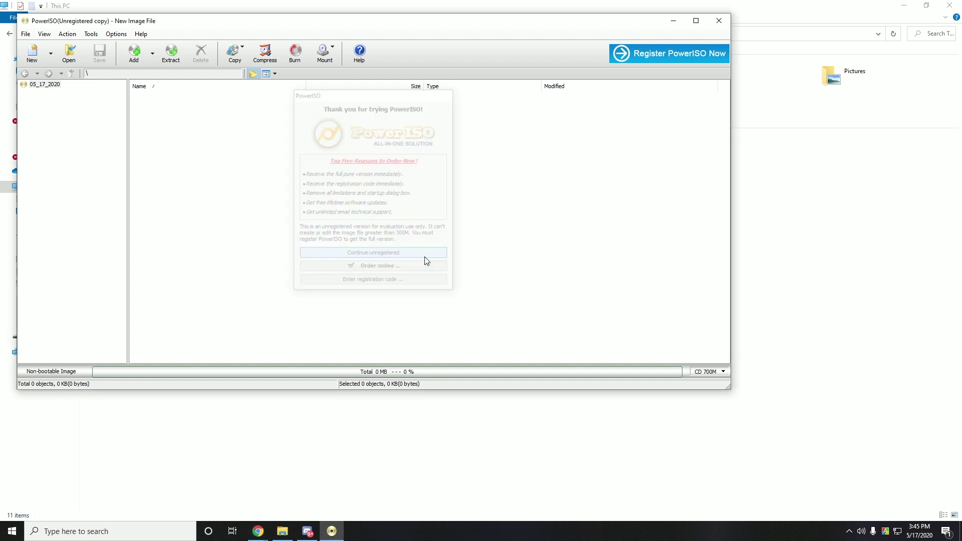
{"action": "left_click", "coordinate": [116, 34]}
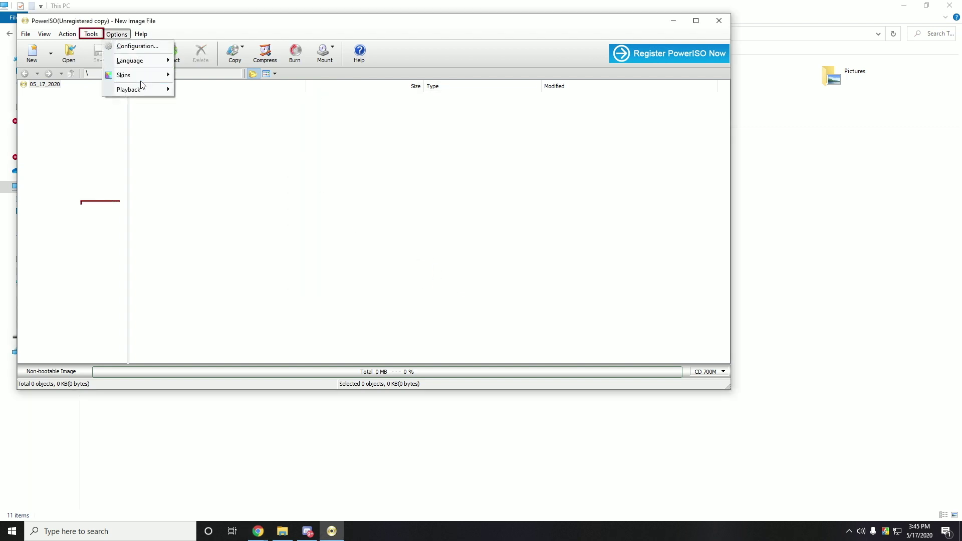
{"action": "left_click", "coordinate": [91, 33]}
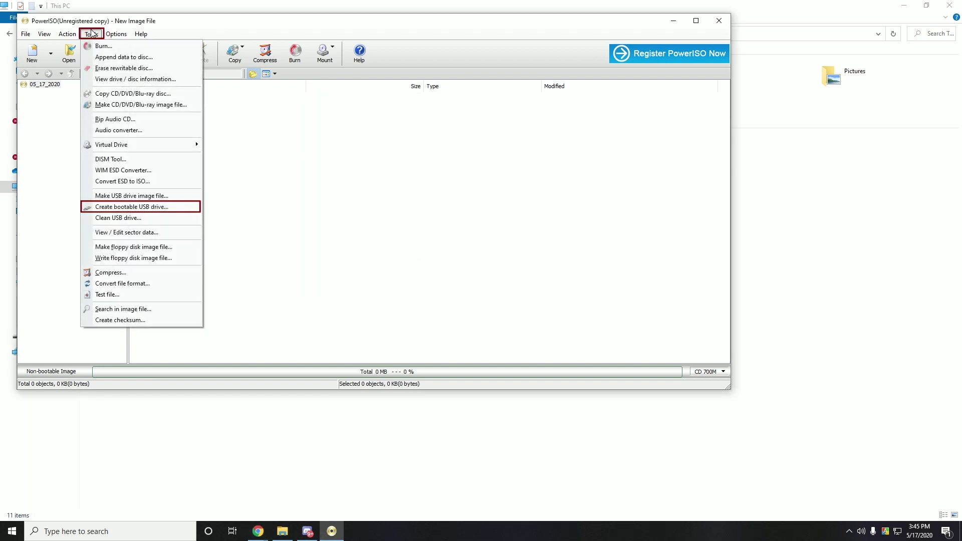
{"action": "left_click", "coordinate": [142, 208]}
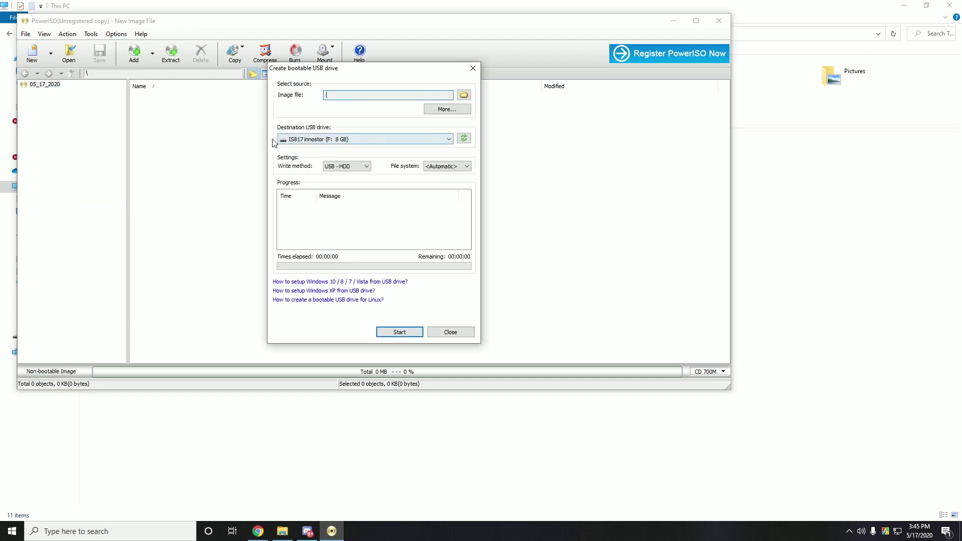
Write ubuntu-20.04-desktop-amd64.iso to the 8 GB innostor drive, then exit PowerISO.
{"action": "left_click", "coordinate": [395, 140]}
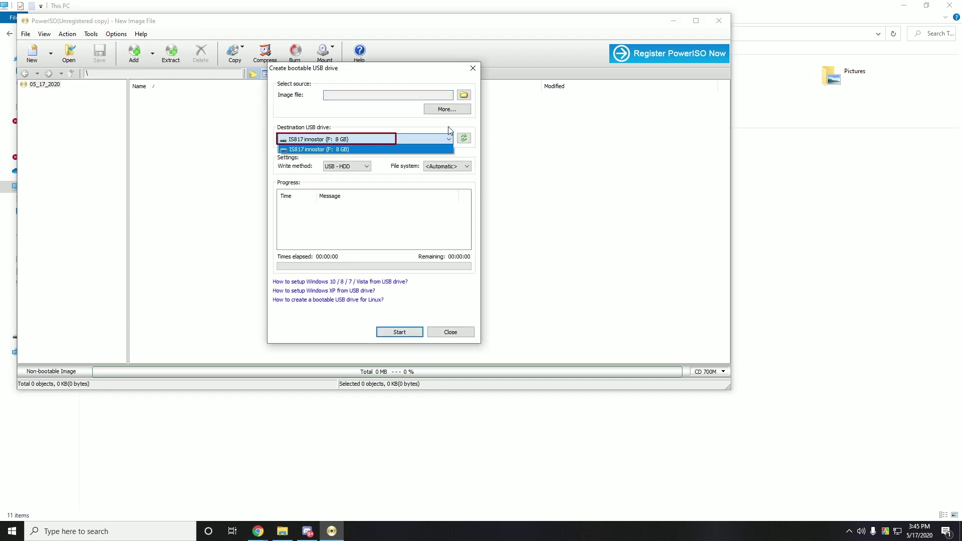
{"action": "left_click", "coordinate": [419, 144]}
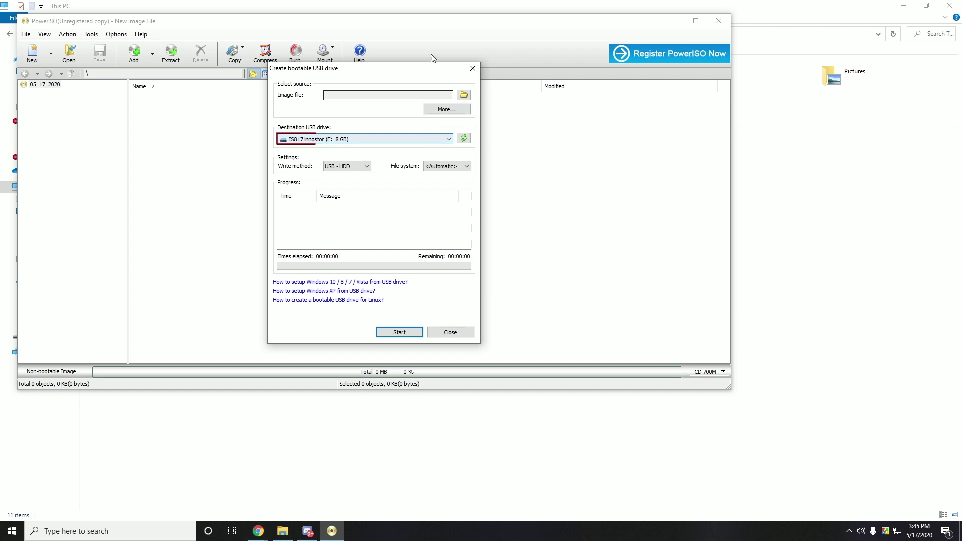
{"action": "left_click", "coordinate": [463, 96]}
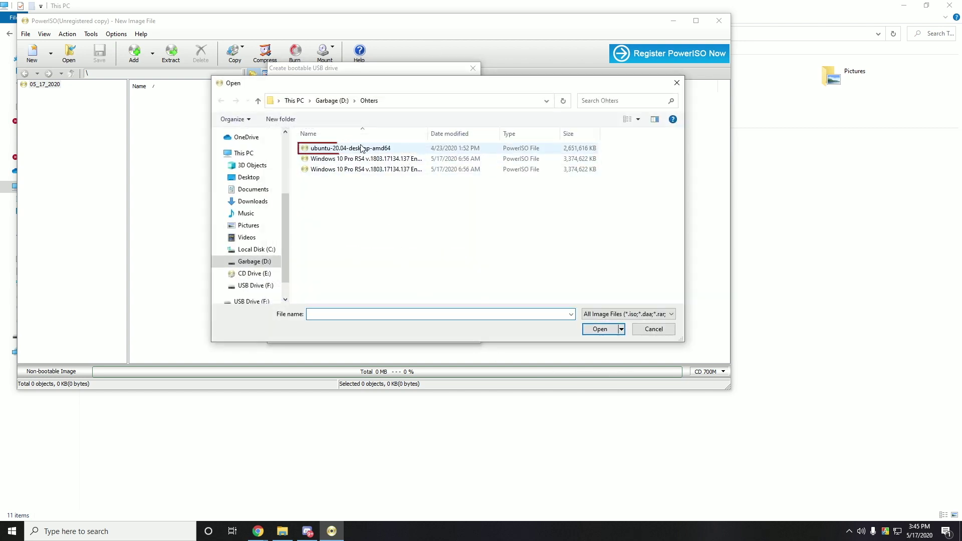
{"action": "left_click", "coordinate": [361, 148]}
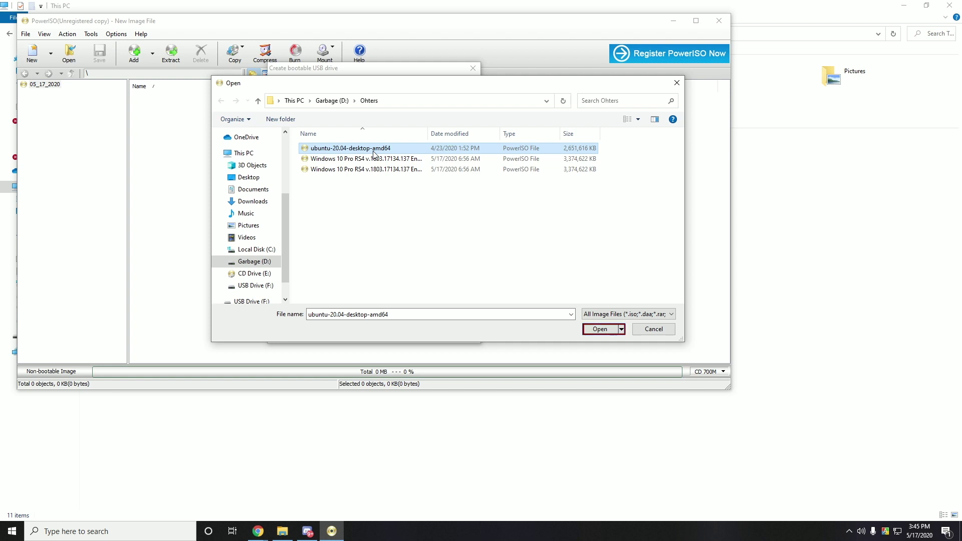
{"action": "key", "text": "Return"}
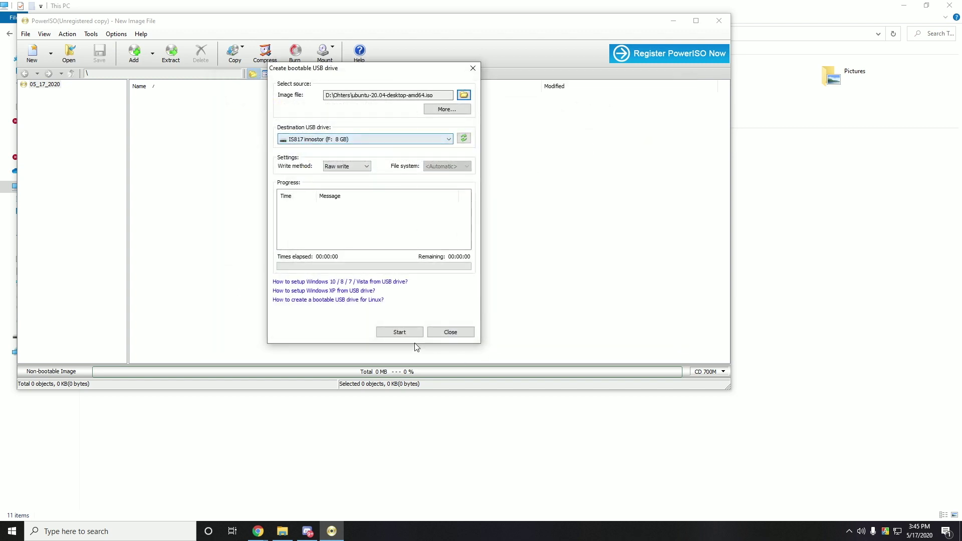
{"action": "left_click", "coordinate": [399, 333]}
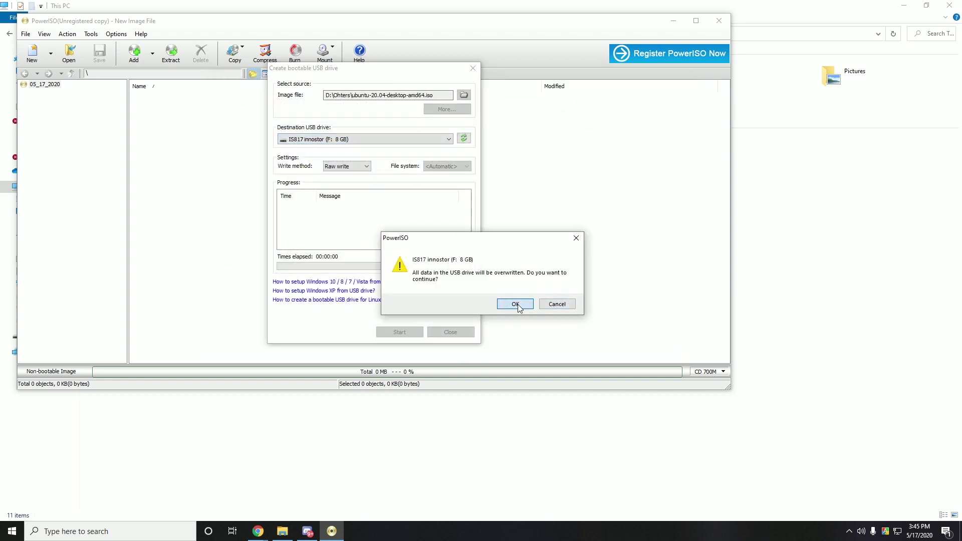
{"action": "left_click", "coordinate": [516, 305]}
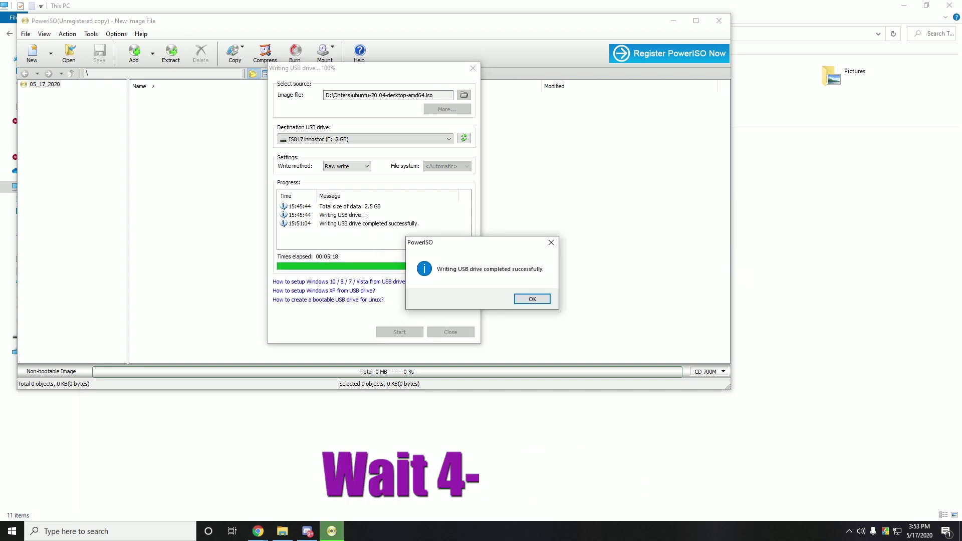
{"action": "left_click", "coordinate": [533, 299]}
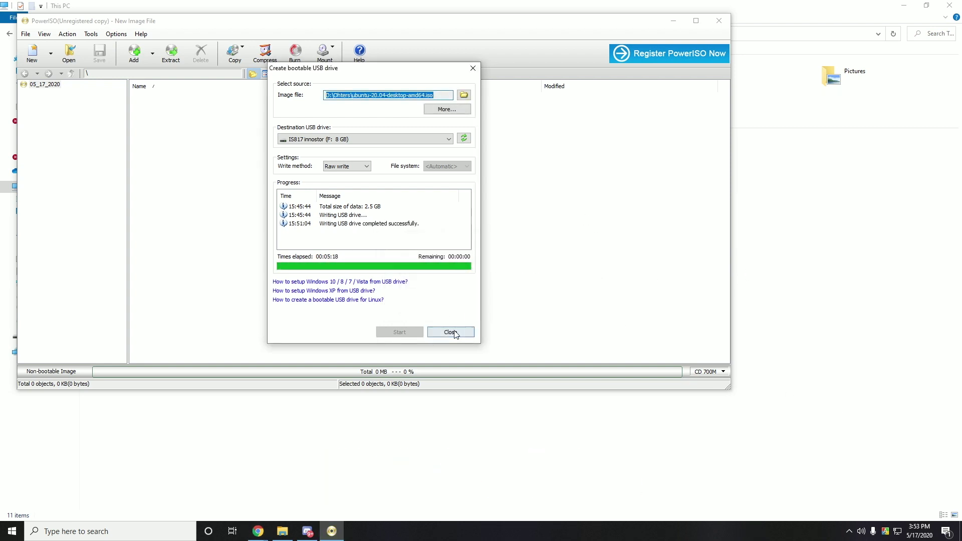
{"action": "left_click", "coordinate": [453, 332]}
{"action": "left_click", "coordinate": [718, 20]}
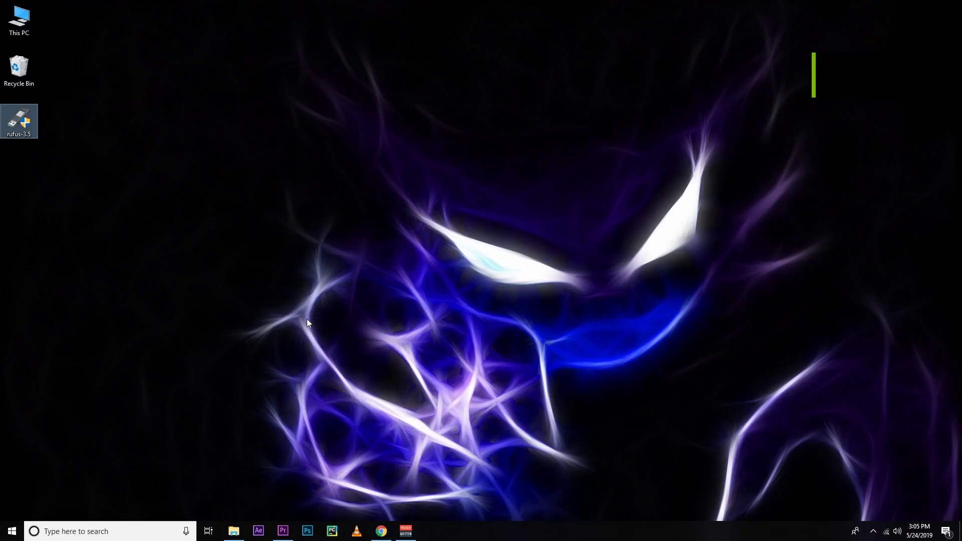
Launch rufus-3.5 with administrator approval.
{"action": "double_click", "coordinate": [23, 104]}
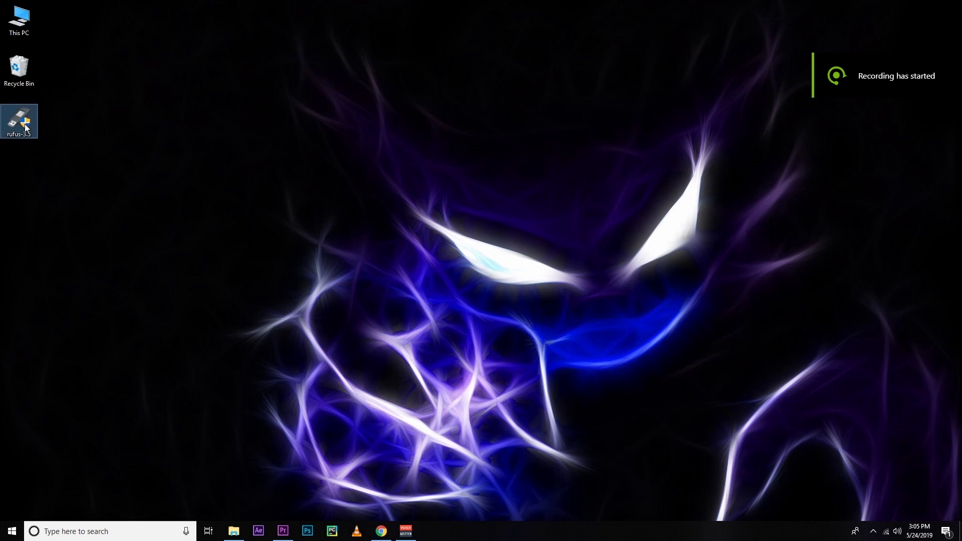
{"action": "left_click", "coordinate": [413, 333]}
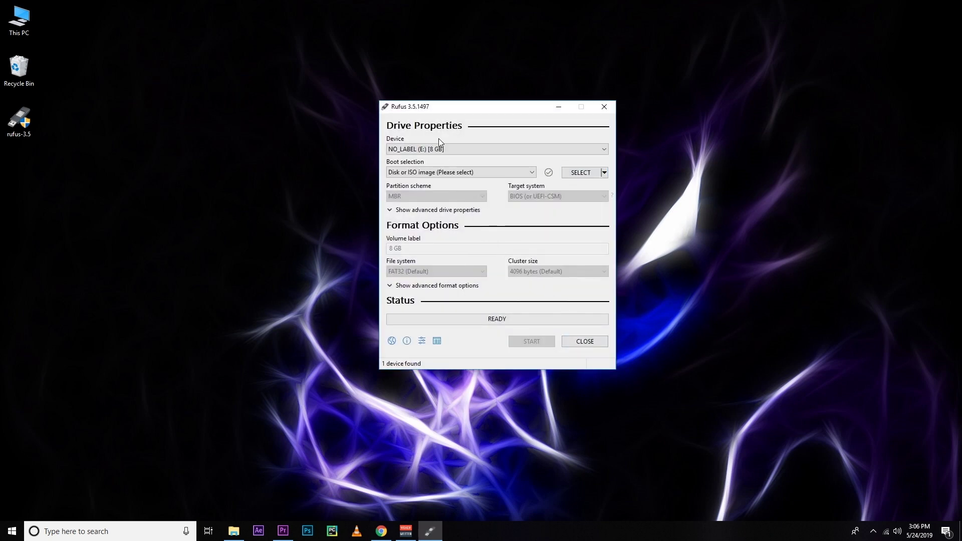
{"action": "left_click_drag", "start_coordinate": [445, 109], "coordinate": [372, 109]}
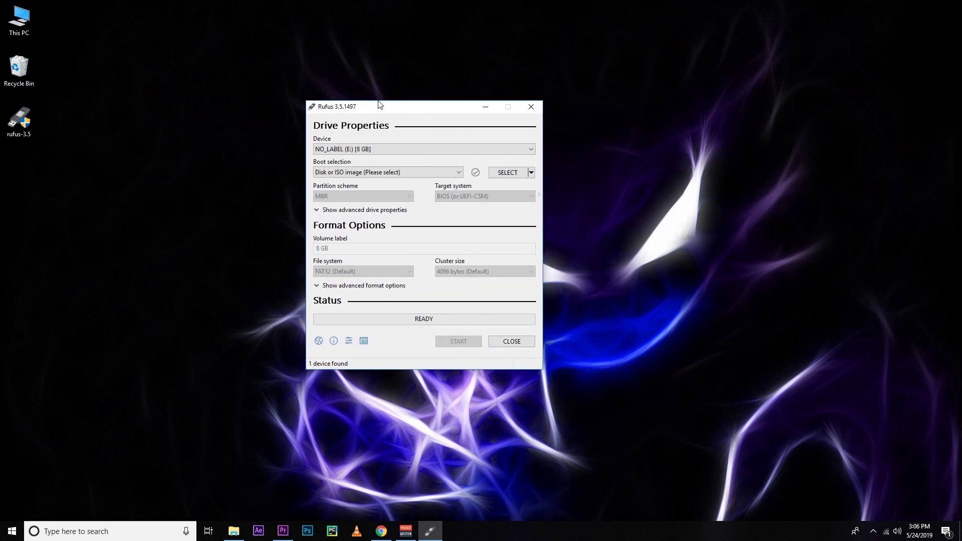
Set NO_LABEL (E:) 8 GB, ubuntu-19.04-desktop-amd64.iso and BIOS or UEFI target, then close Rufus.
{"action": "left_click", "coordinate": [377, 151]}
{"action": "left_click", "coordinate": [377, 150]}
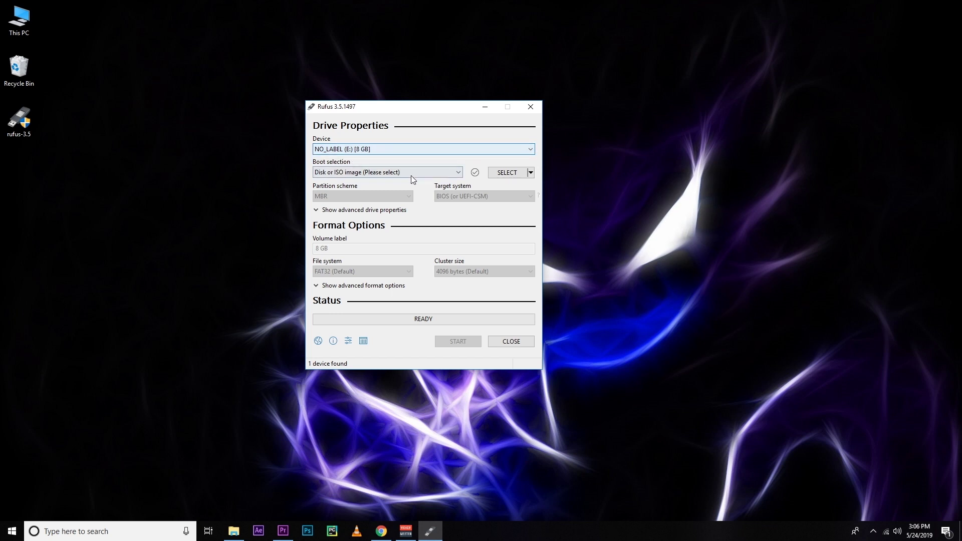
{"action": "left_click", "coordinate": [383, 173]}
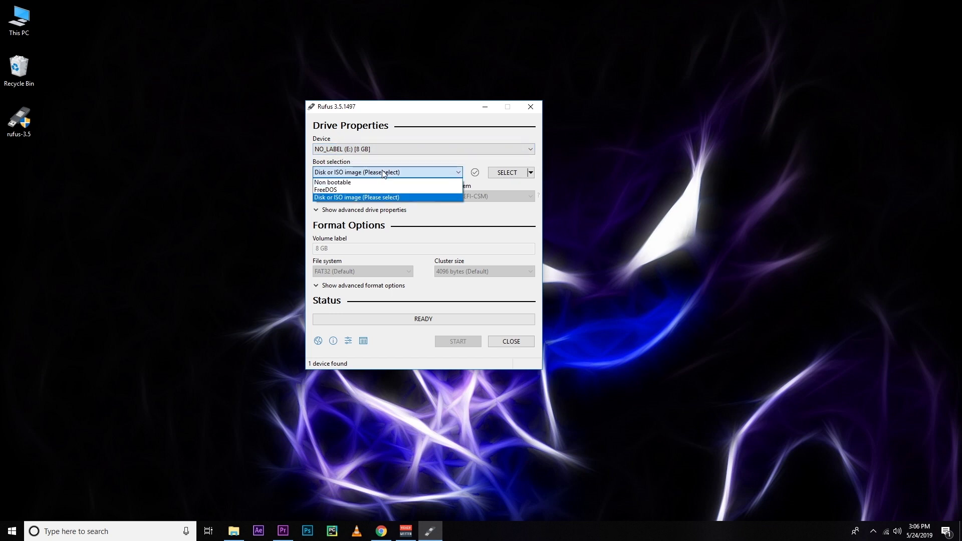
{"action": "left_click", "coordinate": [383, 173]}
{"action": "left_click", "coordinate": [504, 173]}
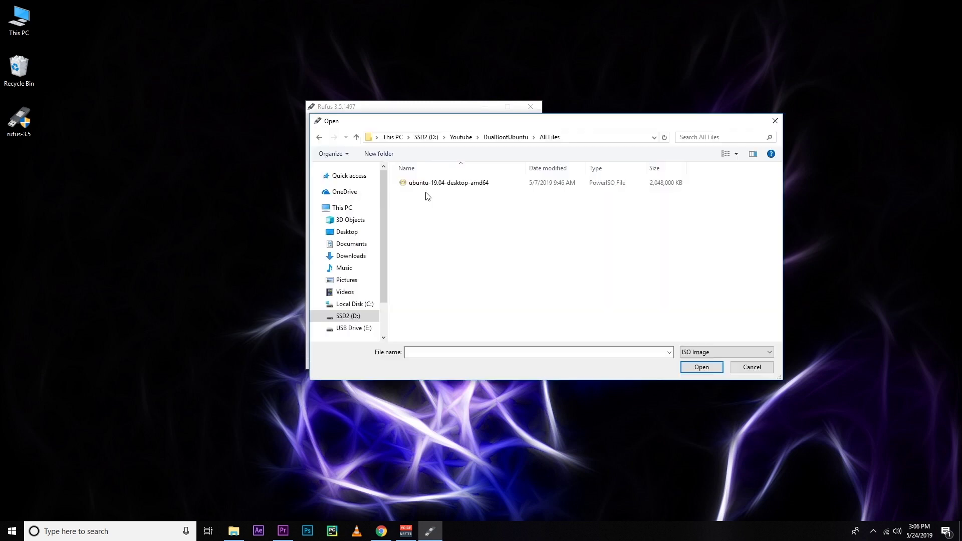
{"action": "double_click", "coordinate": [423, 184]}
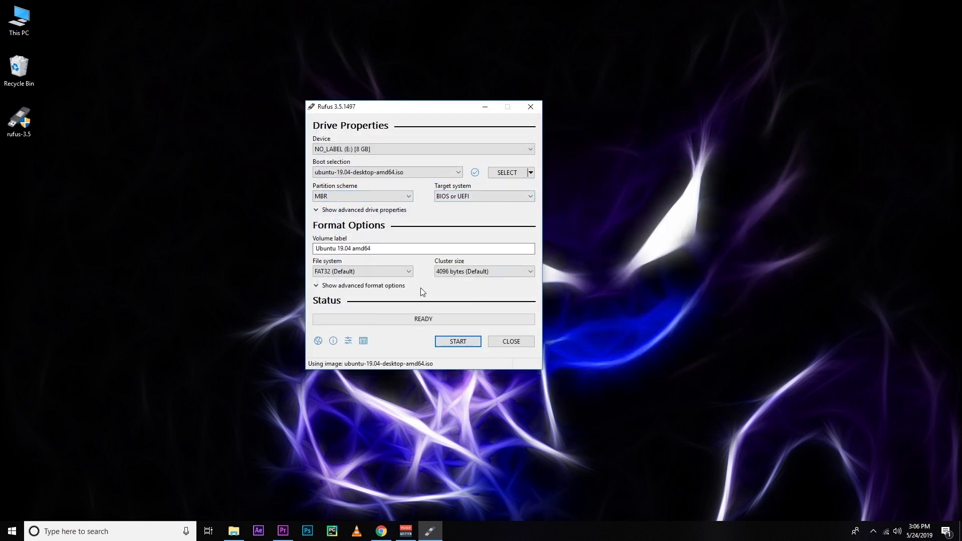
{"action": "left_click", "coordinate": [447, 197]}
{"action": "left_click", "coordinate": [451, 206]}
{"action": "left_click", "coordinate": [511, 343]}
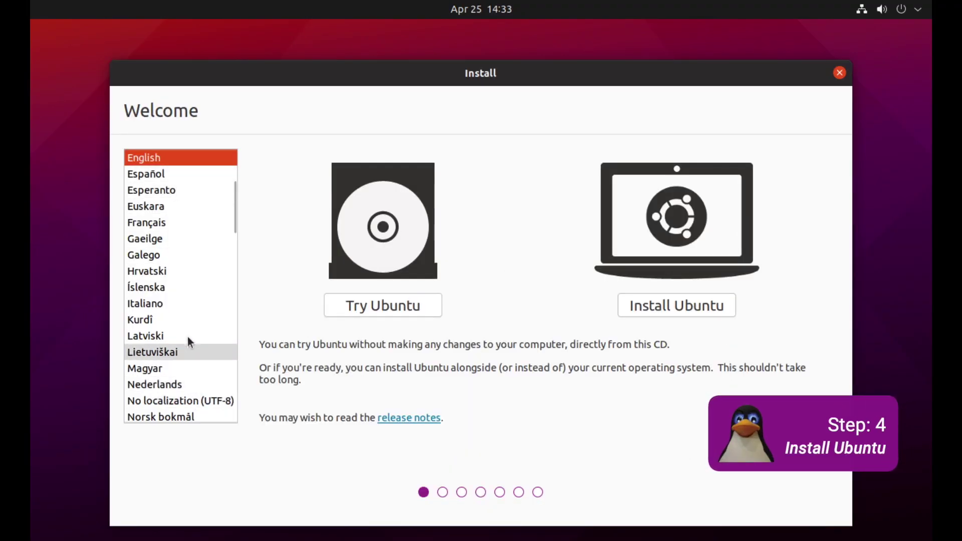
Keep English, choose Install Ubuntu, and accept the English (US) keyboard layout.
{"action": "scroll", "coordinate": [179, 338], "scroll_direction": "down", "scroll_amount": 3}
{"action": "scroll", "coordinate": [180, 339], "scroll_direction": "up", "scroll_amount": 5}
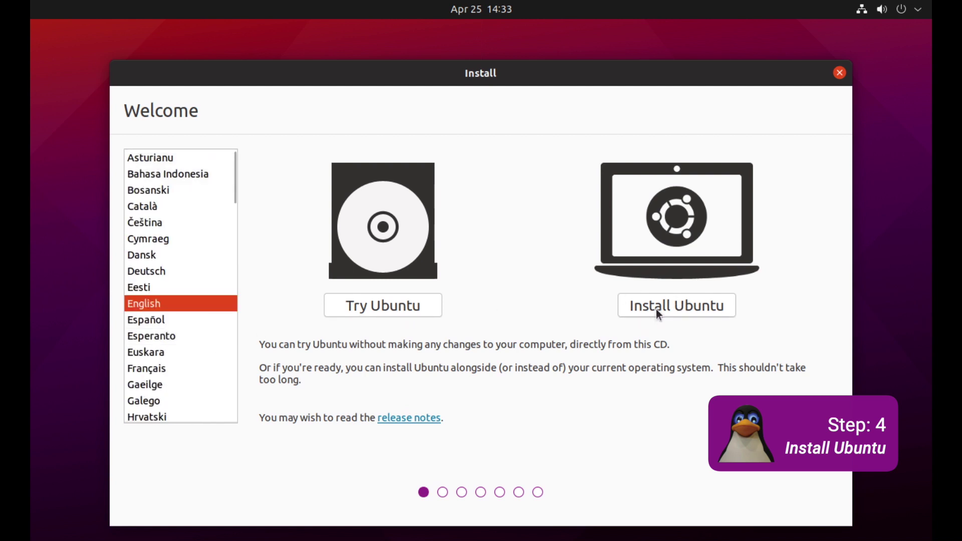
{"action": "left_click", "coordinate": [678, 306]}
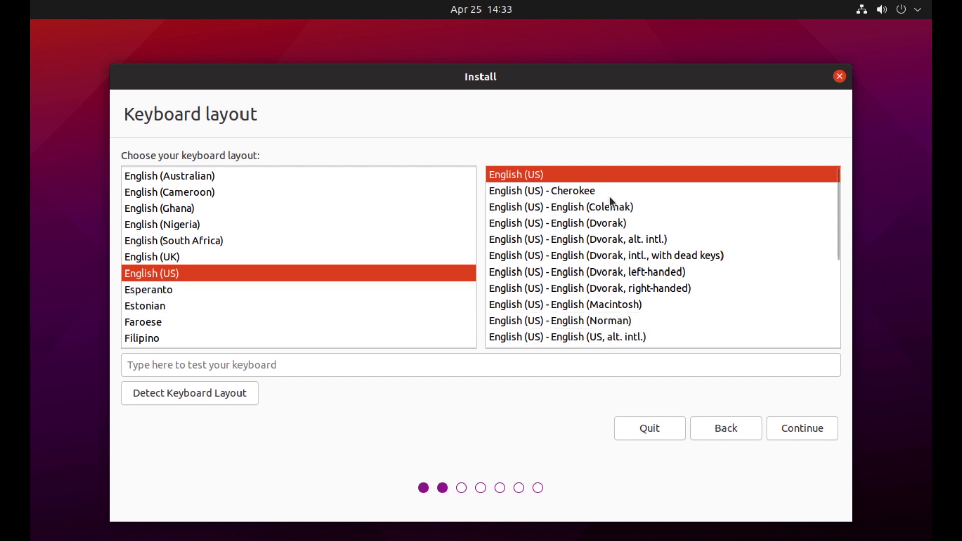
{"action": "left_click", "coordinate": [801, 421]}
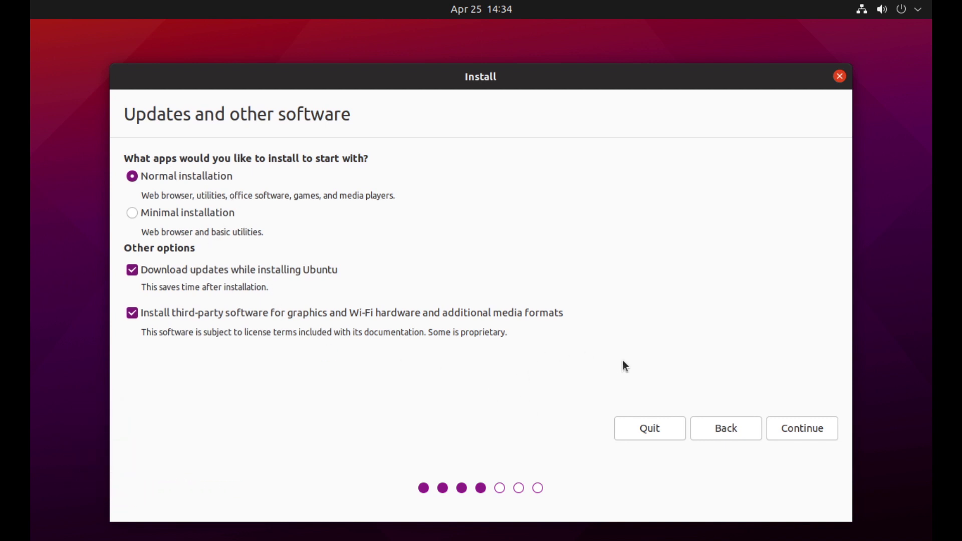
Keep normal installation with third-party software, choose Something else, and delete sda1.
{"action": "left_click", "coordinate": [797, 427]}
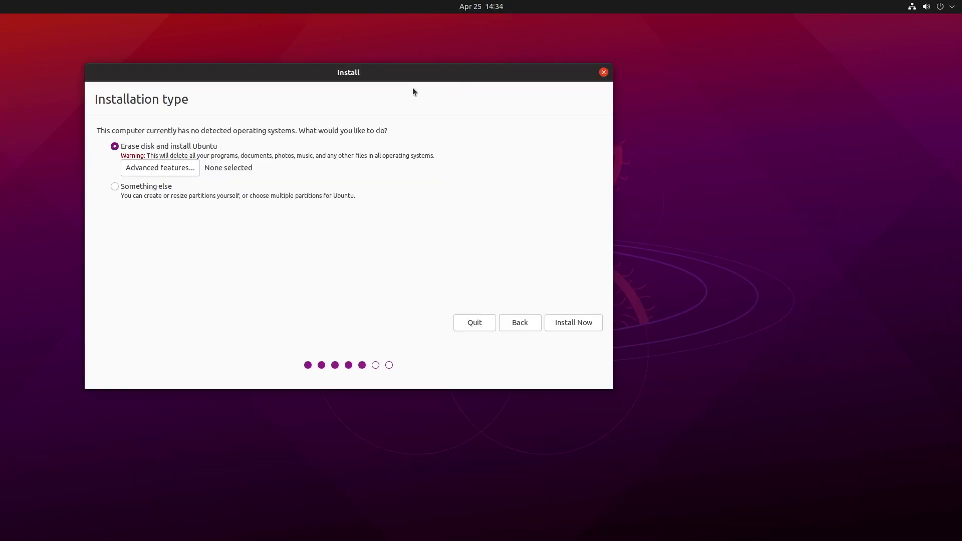
{"action": "left_click_drag", "start_coordinate": [408, 76], "coordinate": [556, 140]}
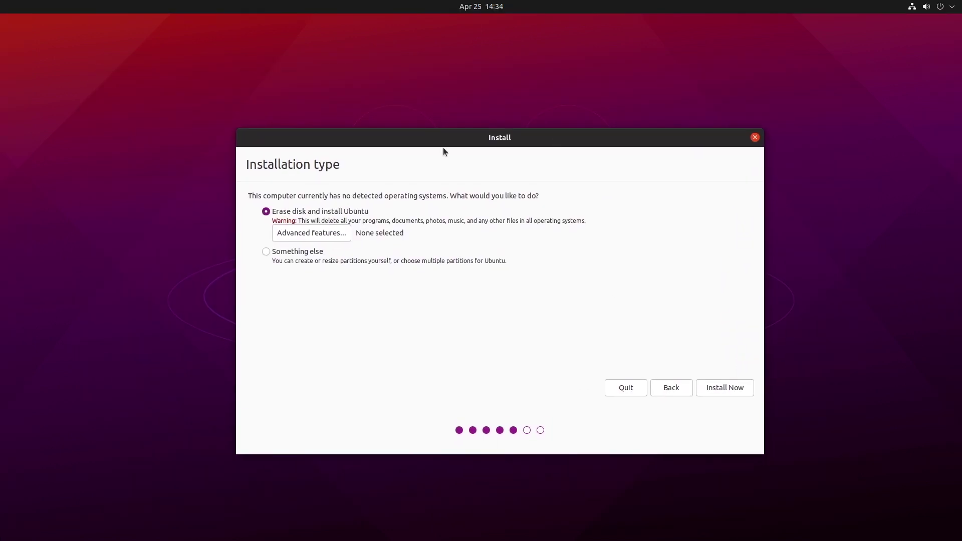
{"action": "left_click", "coordinate": [264, 251]}
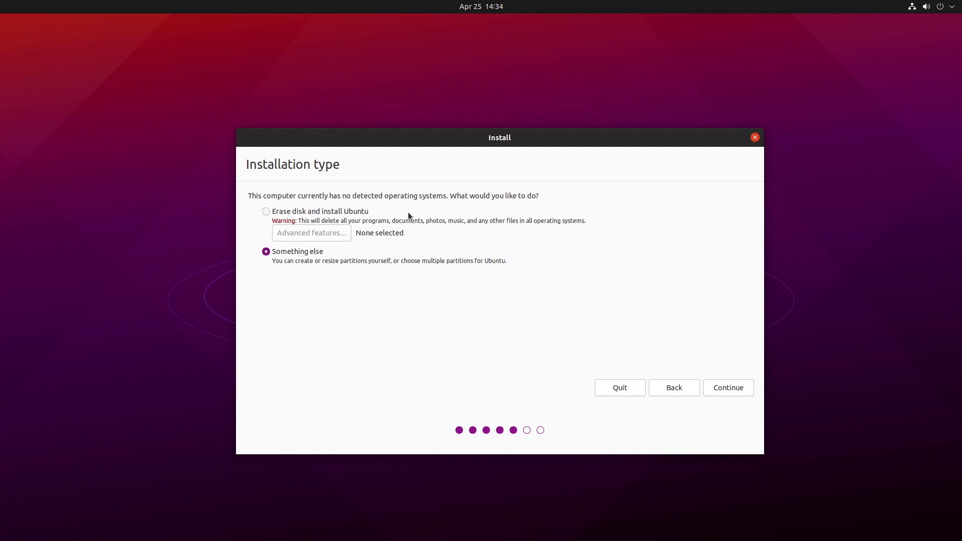
{"action": "left_click", "coordinate": [716, 391]}
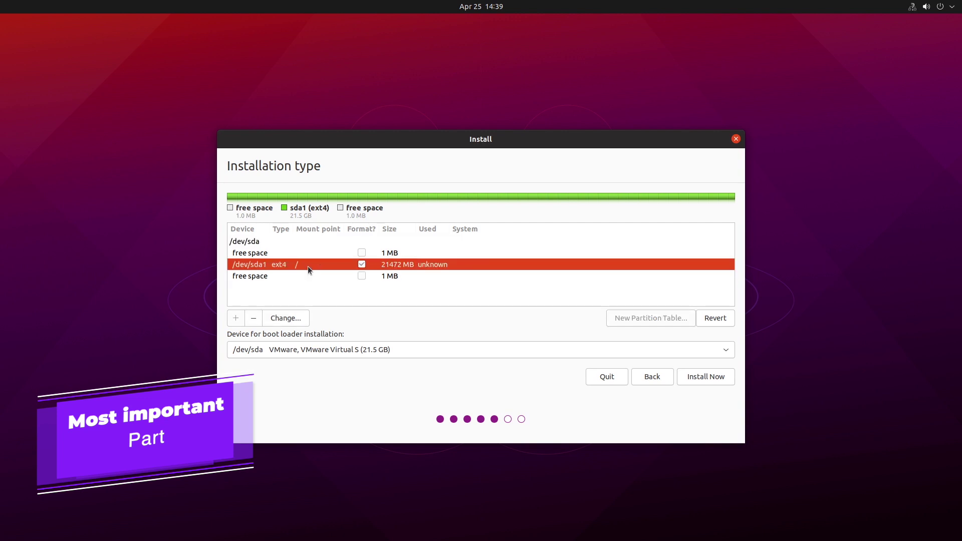
{"action": "left_click", "coordinate": [256, 318]}
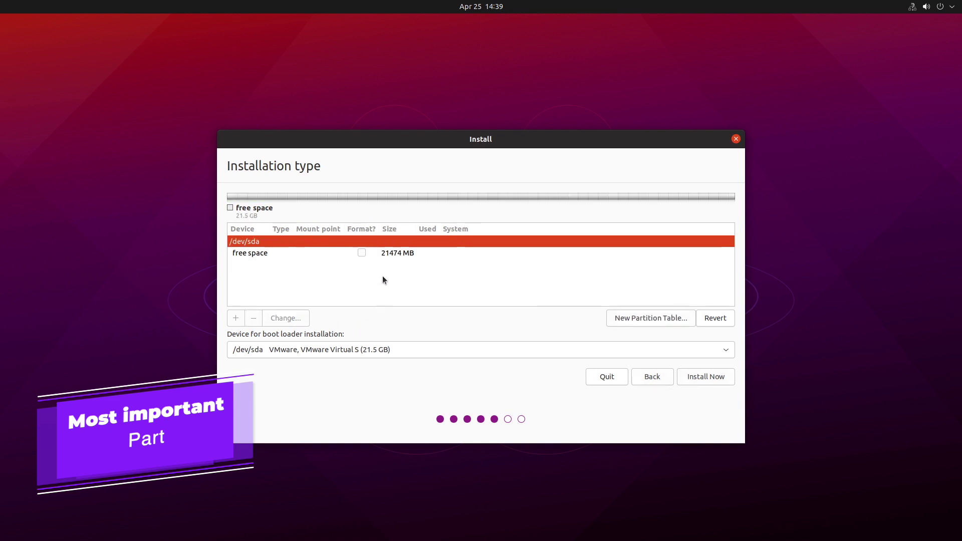
Create a primary Ext4 partition in the 21474 MB free space, mounted at /.
{"action": "left_click", "coordinate": [332, 253]}
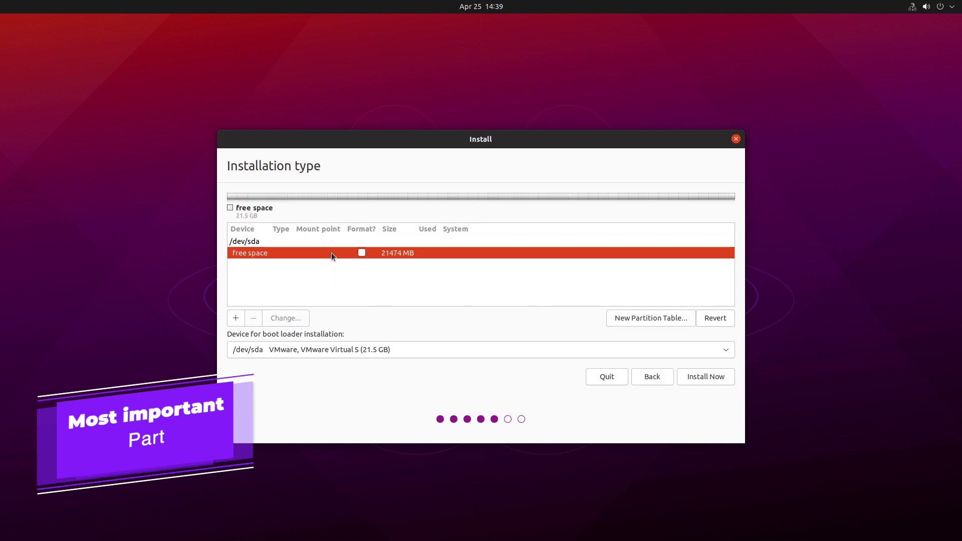
{"action": "left_click", "coordinate": [233, 318]}
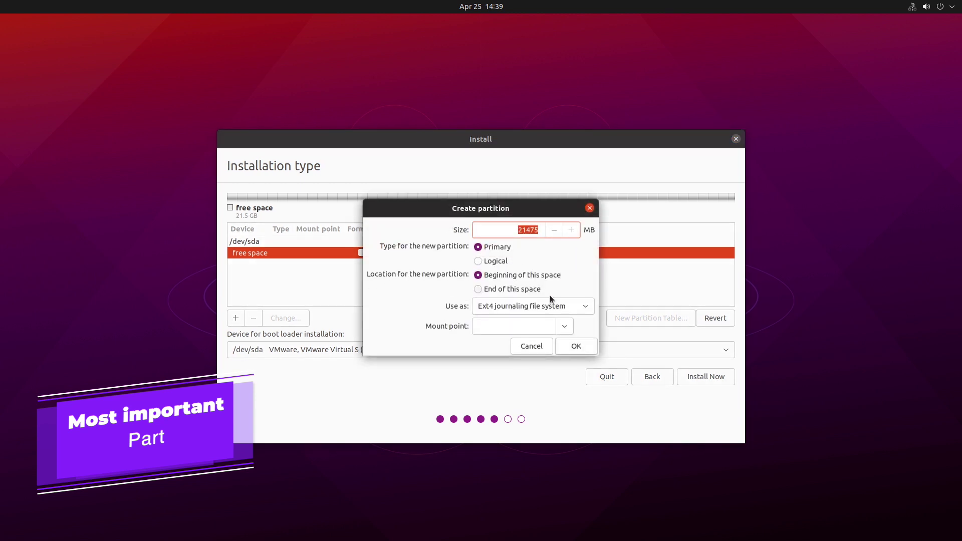
{"action": "left_click", "coordinate": [540, 307]}
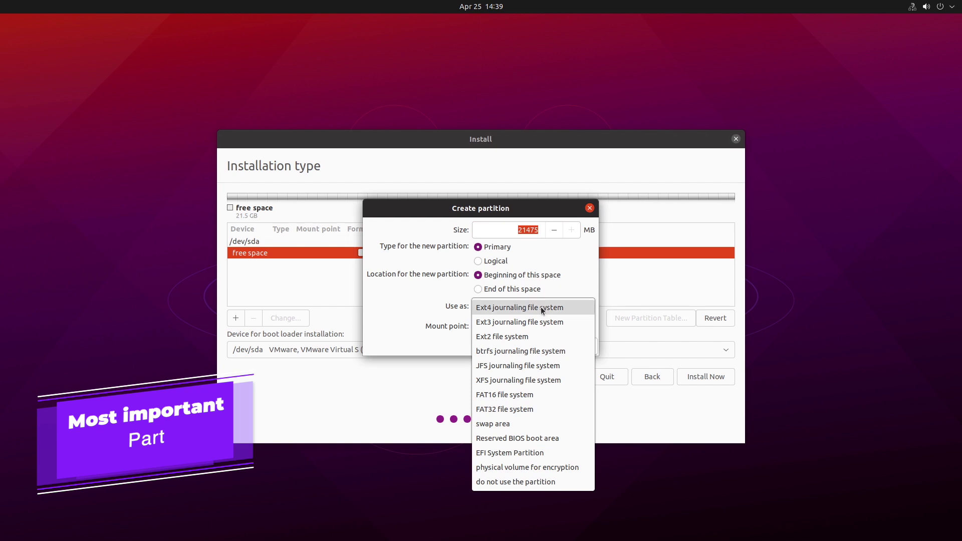
{"action": "left_click", "coordinate": [540, 307]}
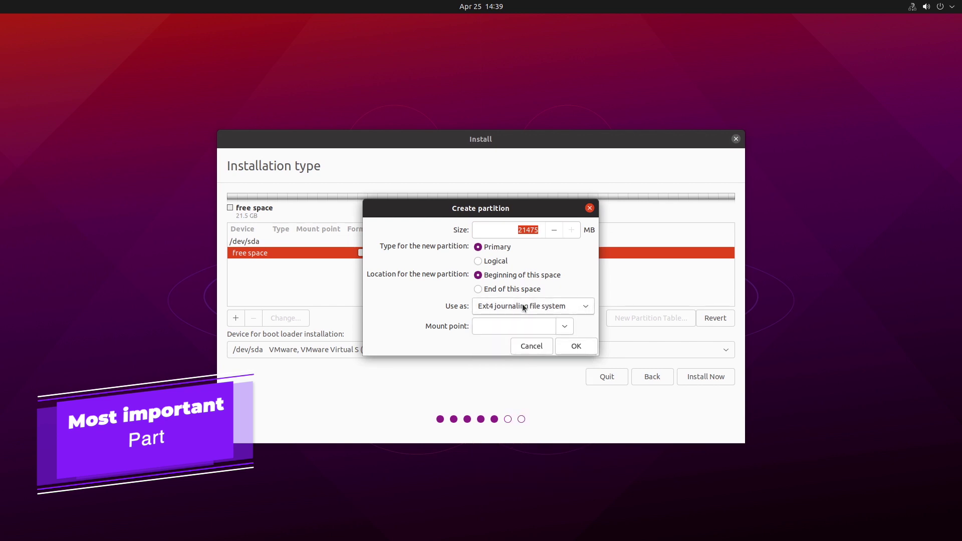
{"action": "left_click", "coordinate": [564, 328]}
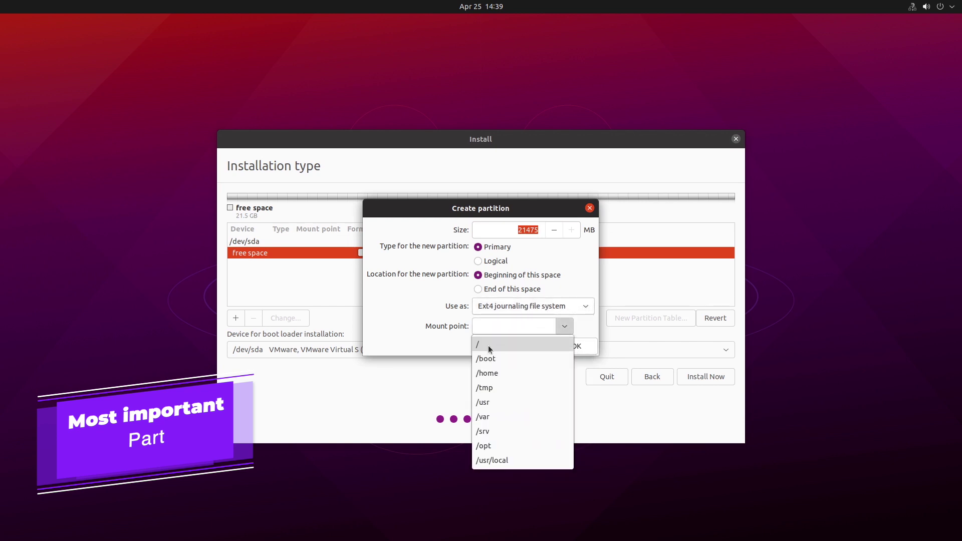
{"action": "left_click", "coordinate": [494, 349]}
{"action": "left_click", "coordinate": [485, 328]}
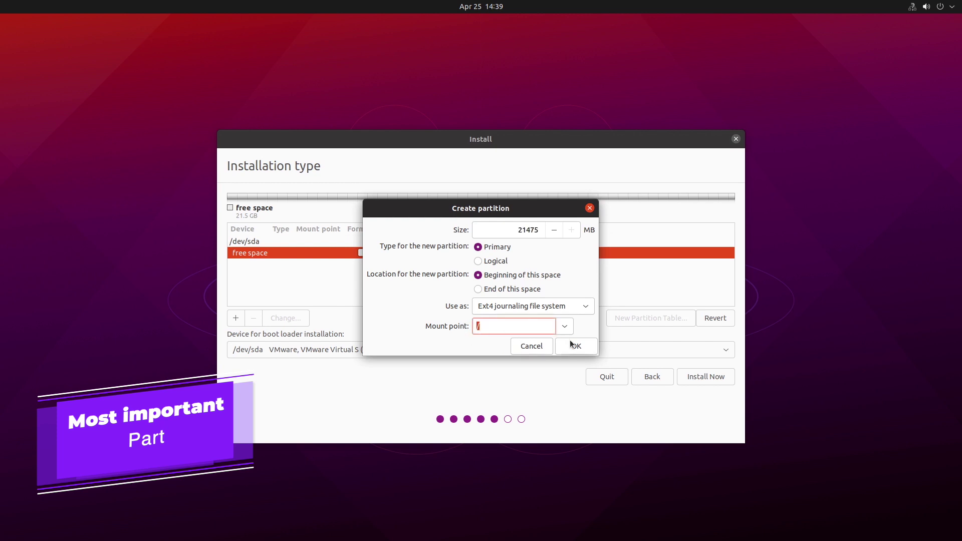
{"action": "left_click", "coordinate": [489, 307]}
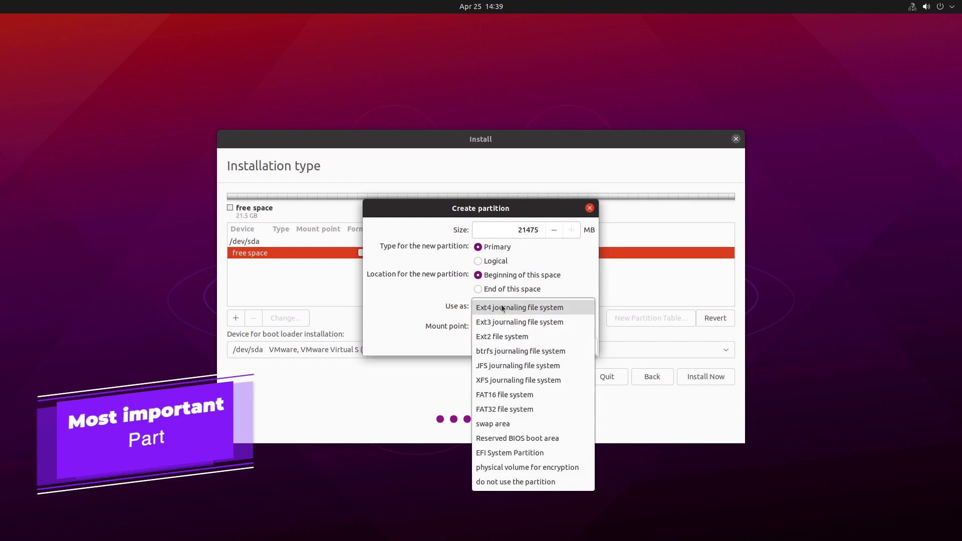
{"action": "left_click", "coordinate": [549, 308]}
{"action": "left_click", "coordinate": [501, 334]}
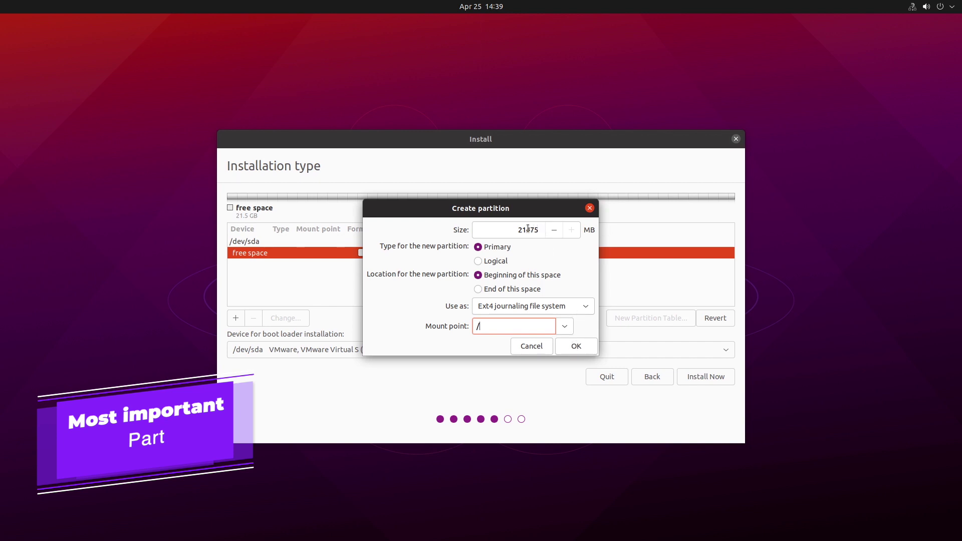
{"action": "left_click_drag", "start_coordinate": [517, 230], "coordinate": [549, 229]}
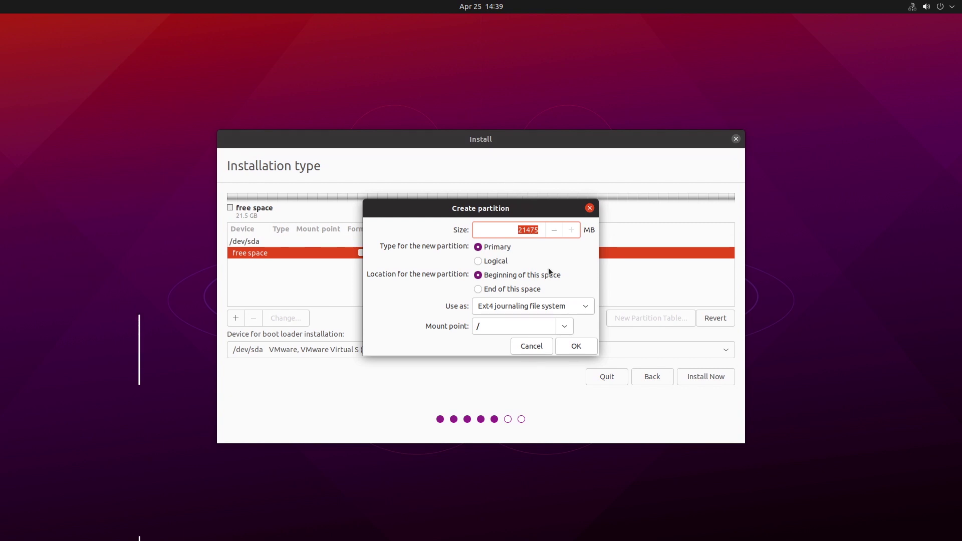
{"action": "left_click", "coordinate": [569, 346]}
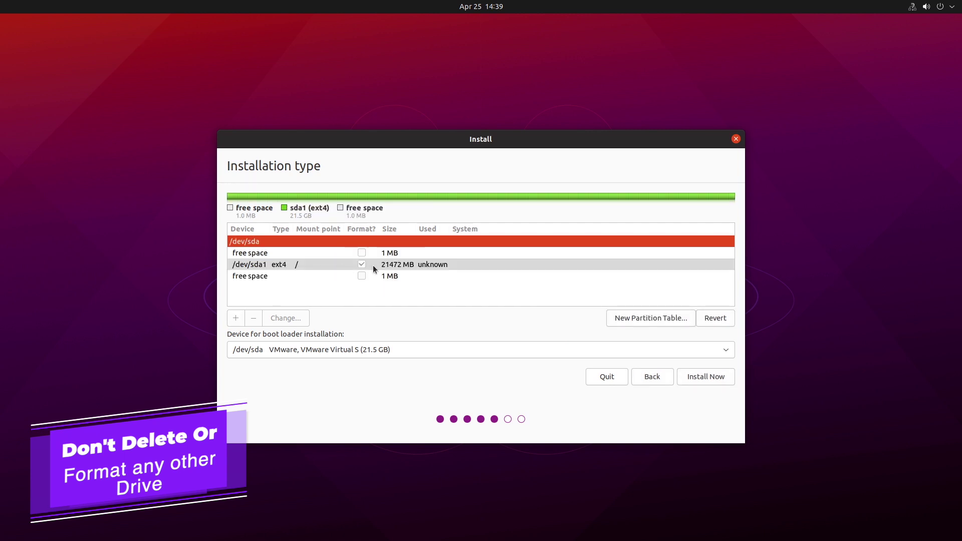
Open Create partition for the trailing 1 MB free space and check the Use as and Mount point lists.
{"action": "left_click", "coordinate": [381, 269]}
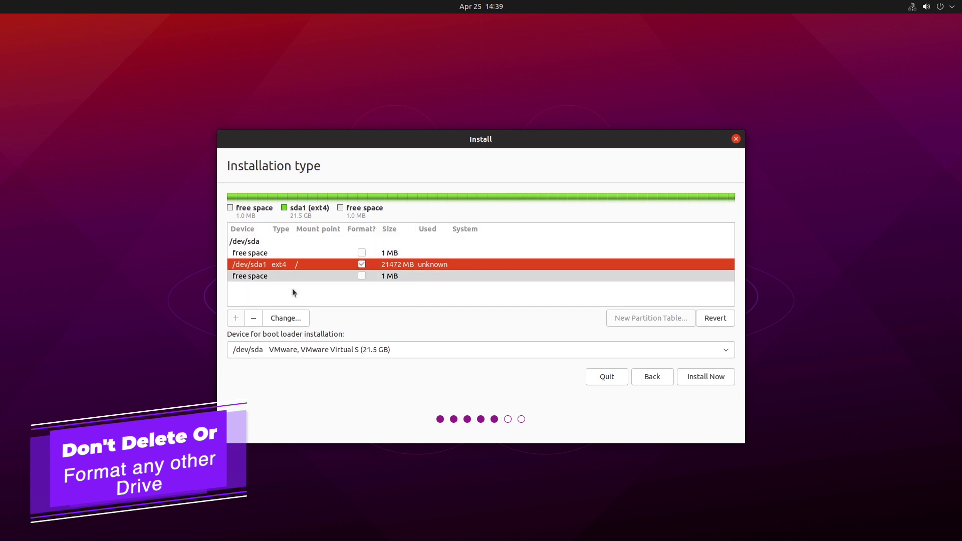
{"action": "left_click", "coordinate": [311, 277]}
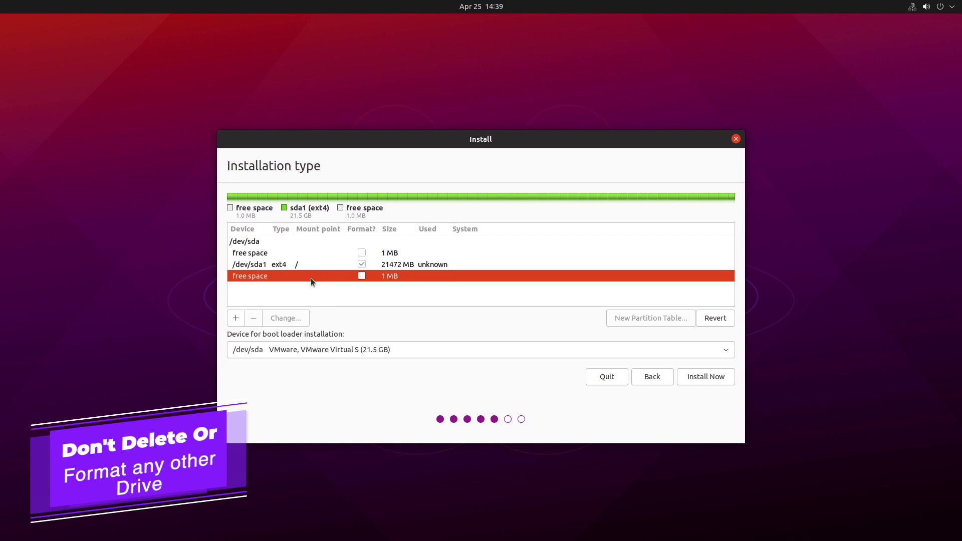
{"action": "left_click", "coordinate": [235, 317]}
{"action": "left_click", "coordinate": [507, 306]}
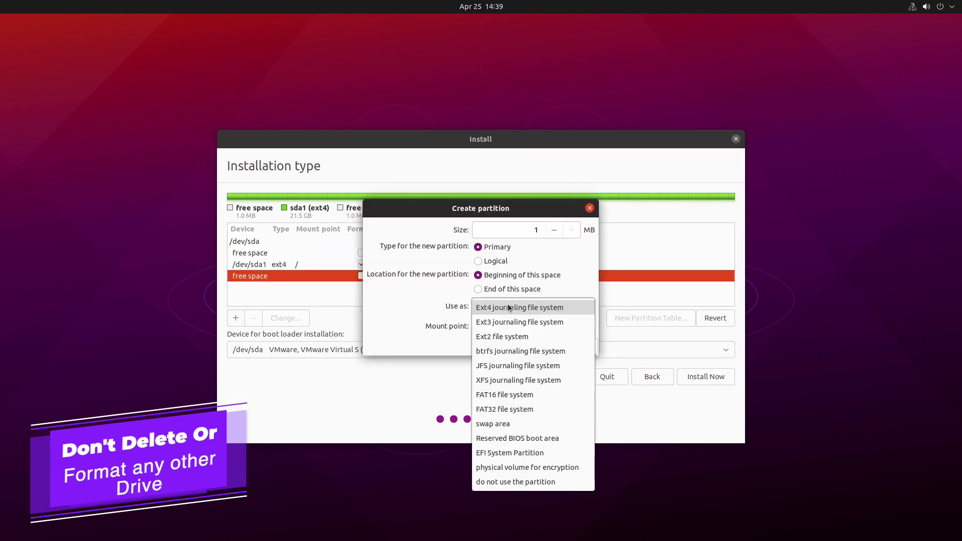
{"action": "left_click", "coordinate": [509, 306]}
{"action": "left_click", "coordinate": [551, 327]}
{"action": "left_click", "coordinate": [564, 327]}
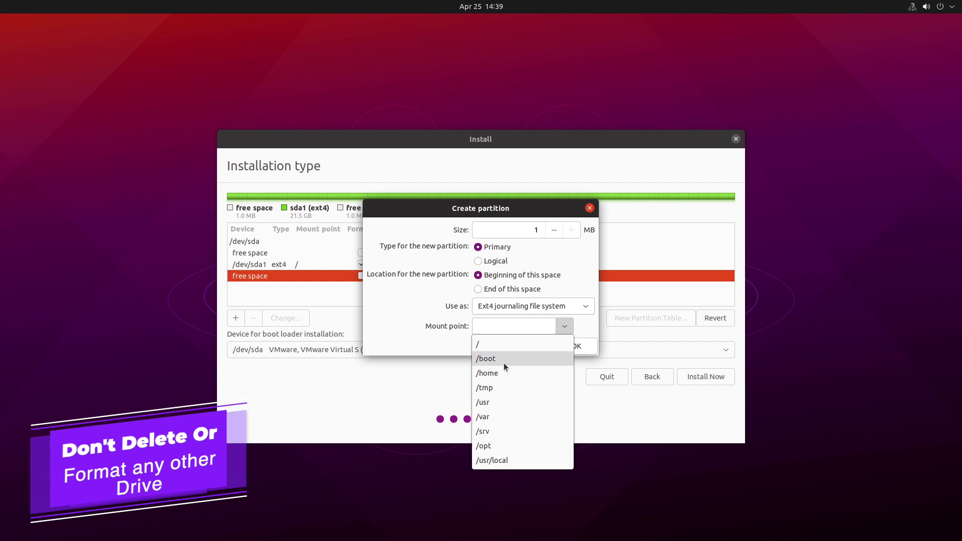
{"action": "left_click", "coordinate": [431, 353]}
{"action": "left_click", "coordinate": [565, 325]}
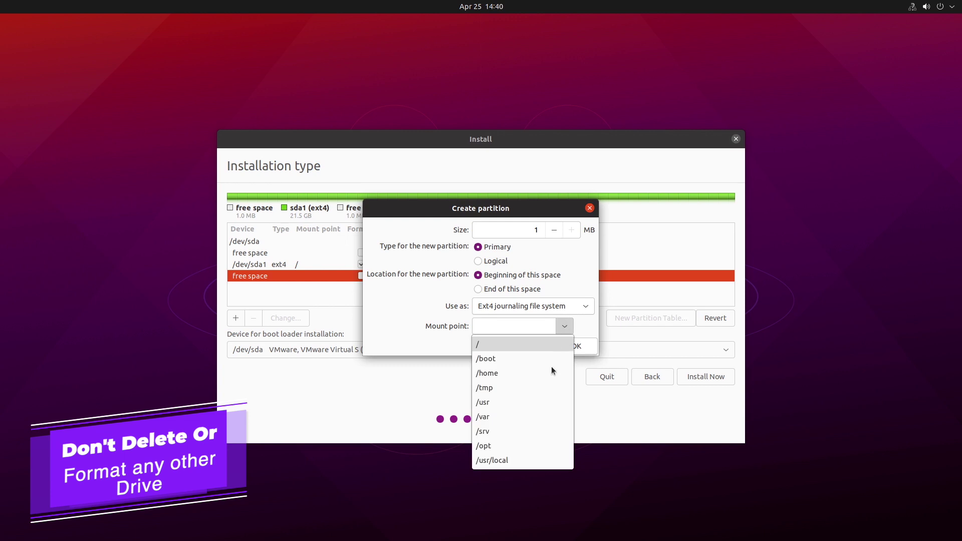
Abandon the extra 1 MB partition, put the boot loader on /dev/sda, and start Install Now.
{"action": "left_click", "coordinate": [435, 342]}
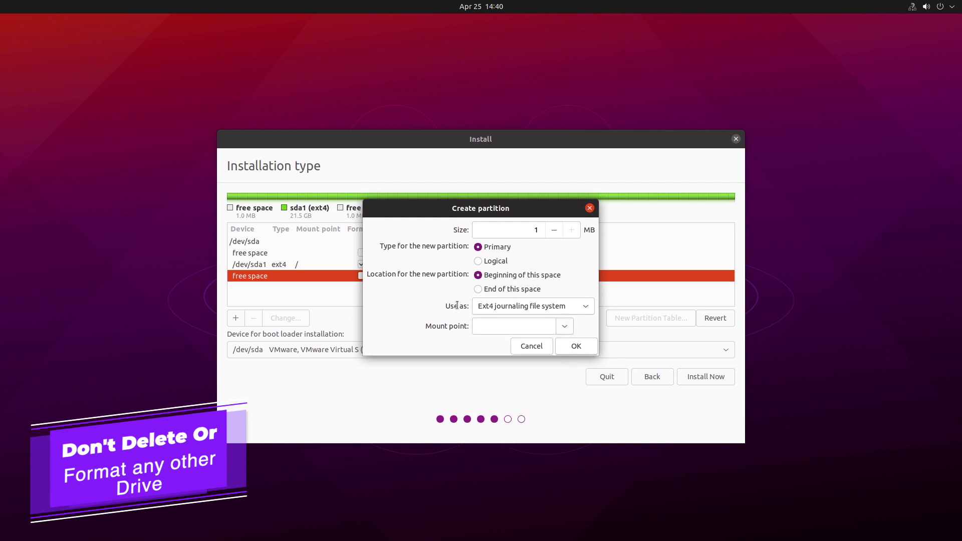
{"action": "left_click", "coordinate": [527, 347]}
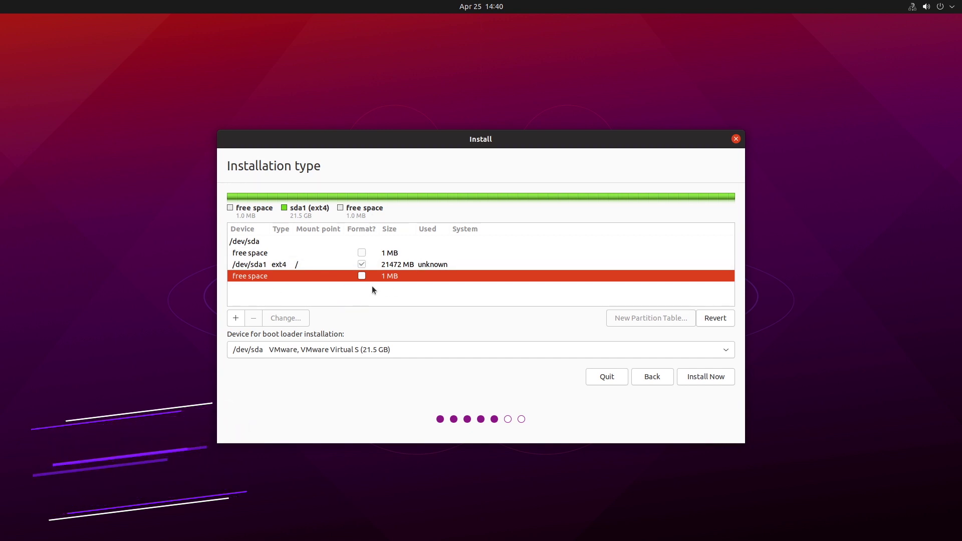
{"action": "left_click", "coordinate": [410, 265]}
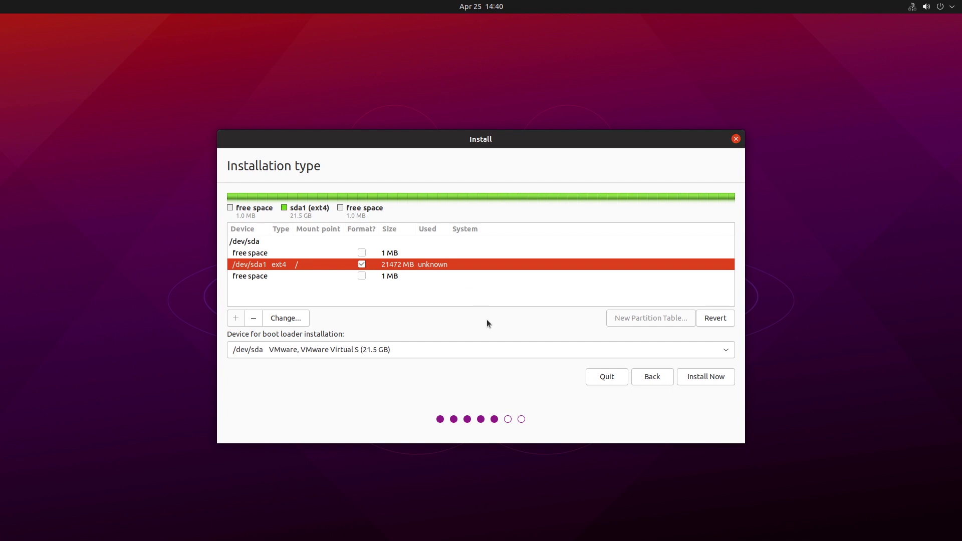
{"action": "left_click", "coordinate": [376, 349]}
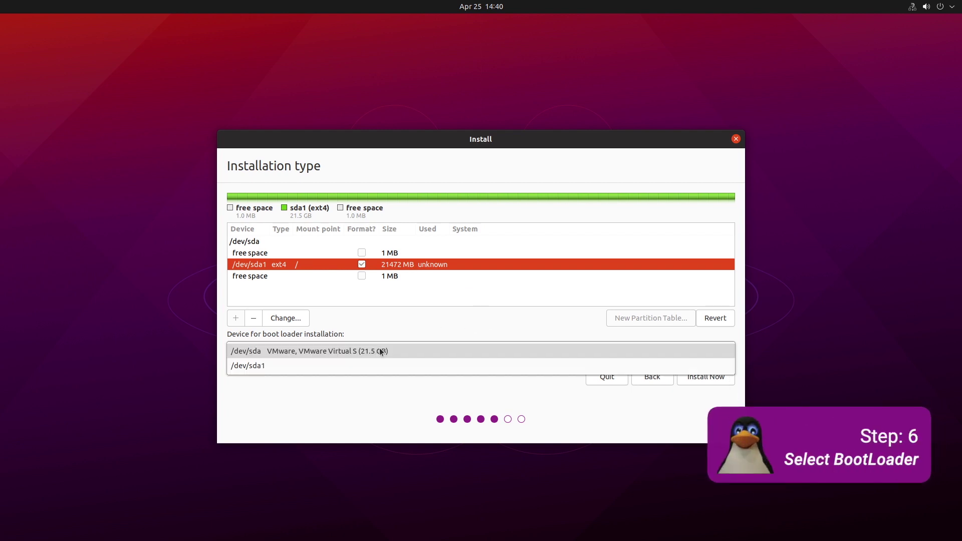
{"action": "left_click", "coordinate": [343, 350]}
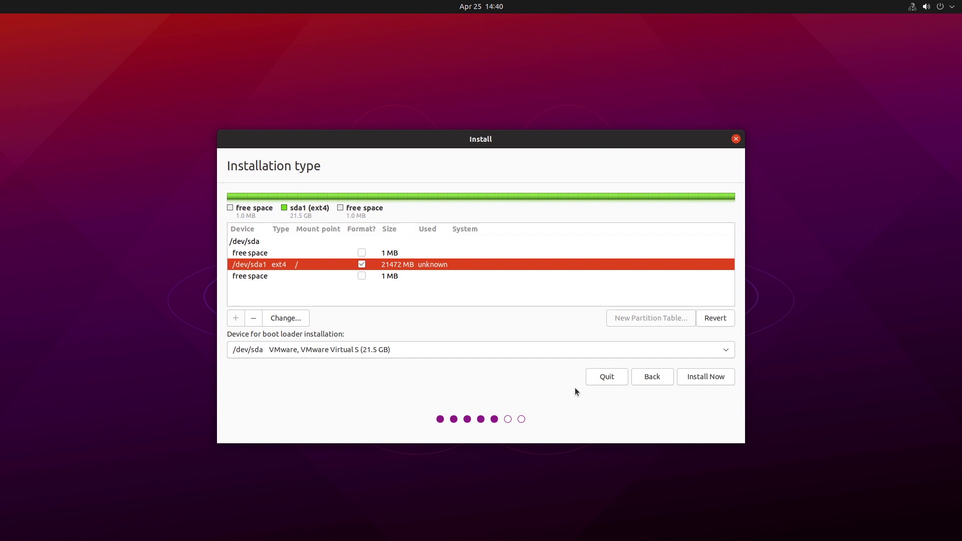
{"action": "left_click", "coordinate": [710, 376]}
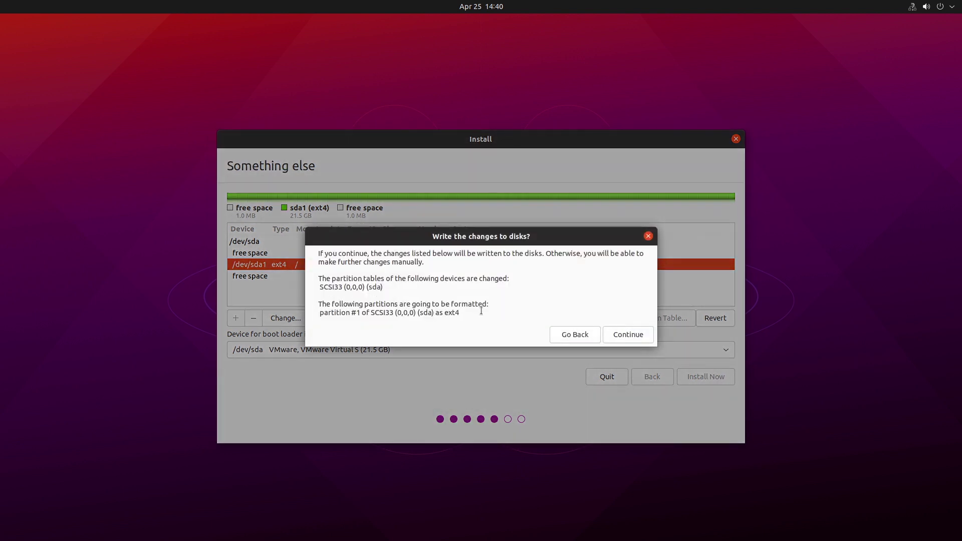
Commit the disk changes, keep the New York time zone, and enter the account name and password.
{"action": "left_click", "coordinate": [628, 335]}
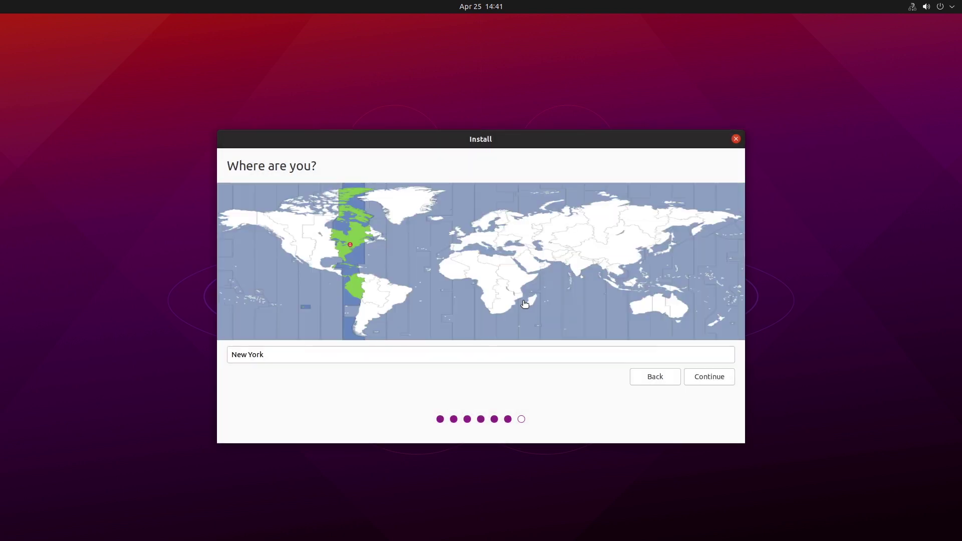
{"action": "left_click", "coordinate": [701, 380]}
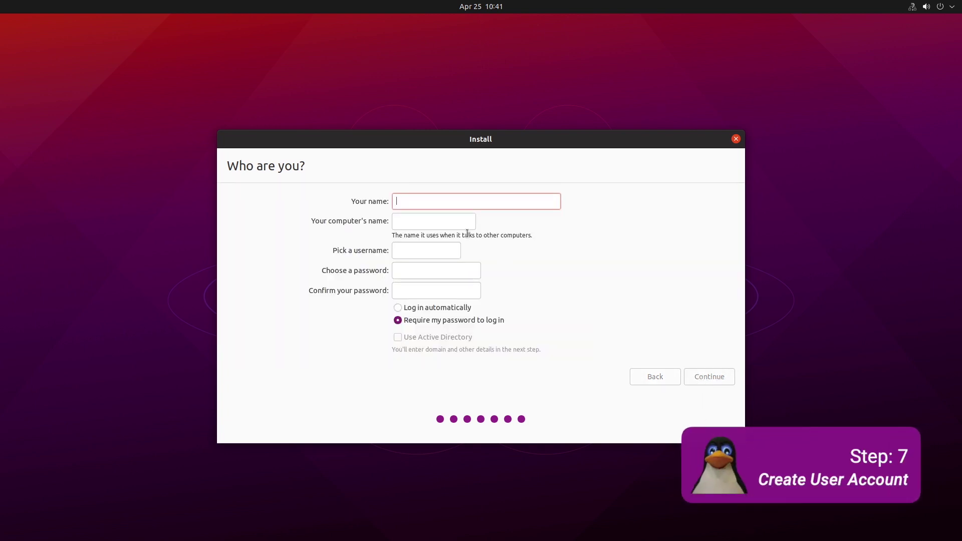
{"action": "type", "text": "LinuxPlus"}
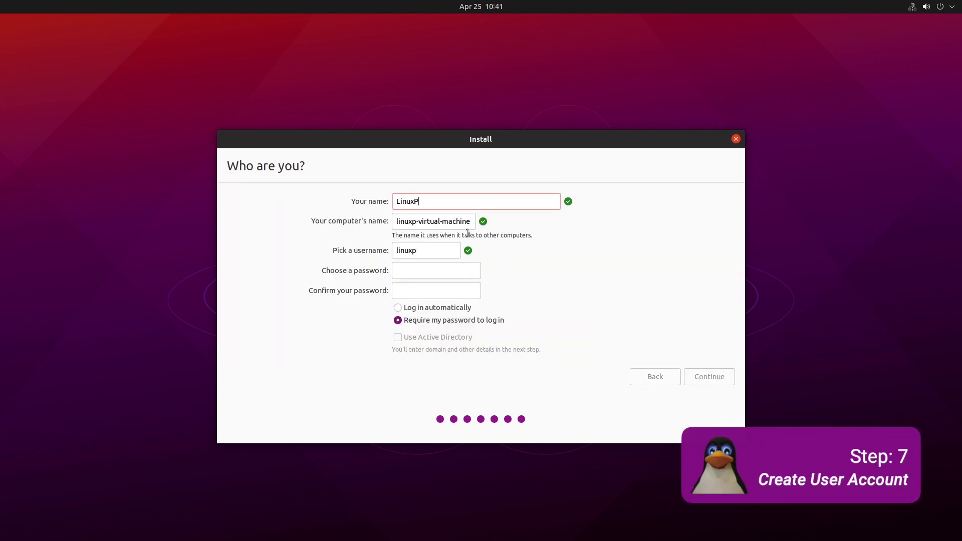
{"action": "left_click", "coordinate": [412, 269]}
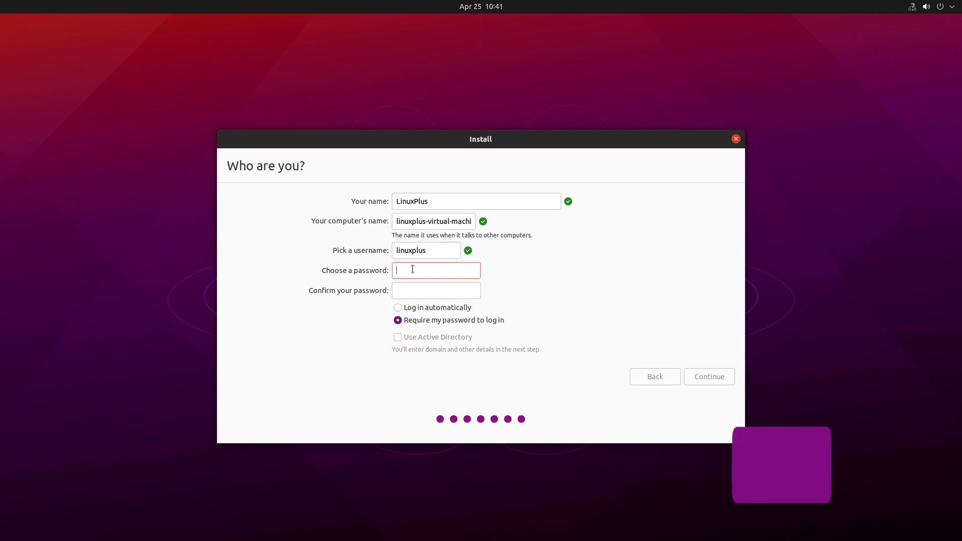
{"action": "type", "text": "1234"}
{"action": "key", "text": "Tab"}
{"action": "type", "text": "1234"}
{"action": "left_click", "coordinate": [701, 376]}
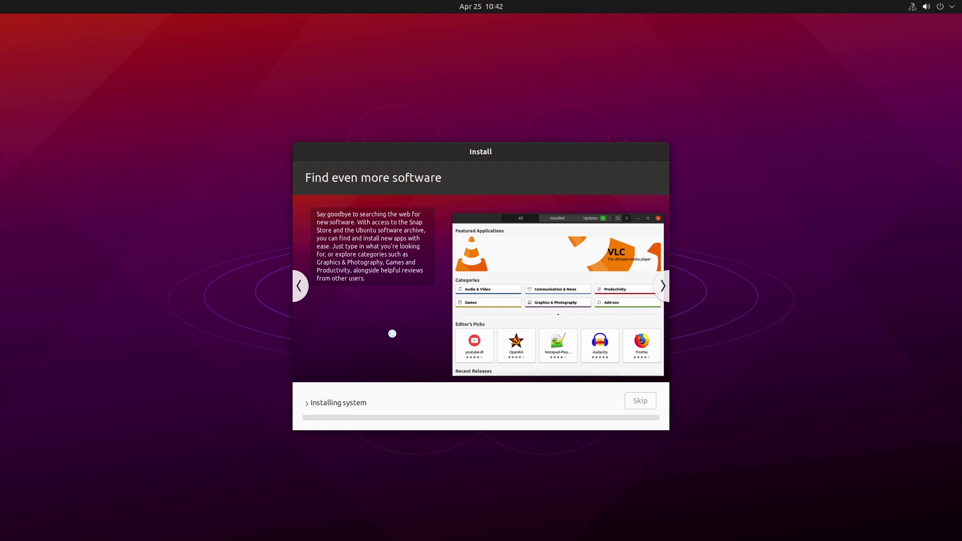
Let the installation finish, restart, and log in to Ubuntu with the account password.
{"action": "left_click", "coordinate": [307, 403]}
{"action": "left_click", "coordinate": [305, 381]}
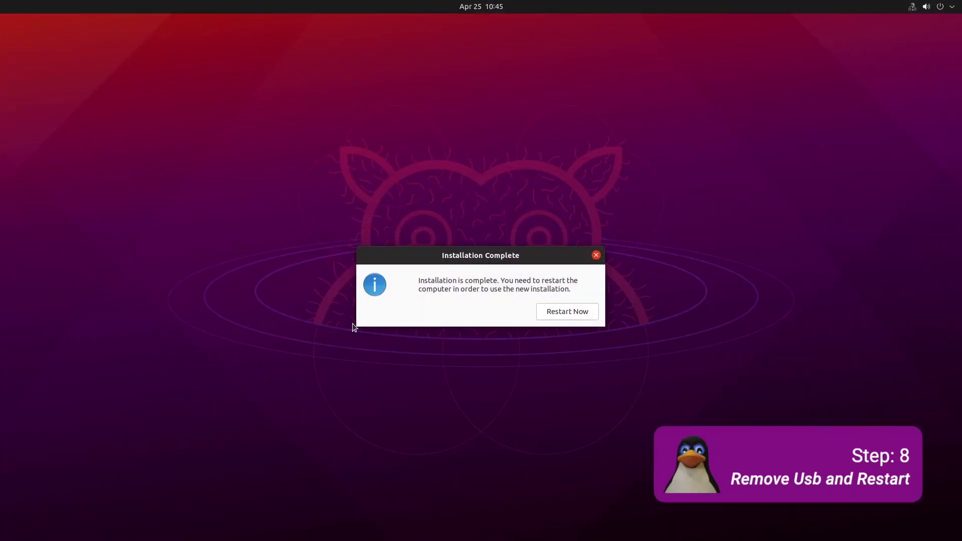
{"action": "left_click", "coordinate": [557, 311]}
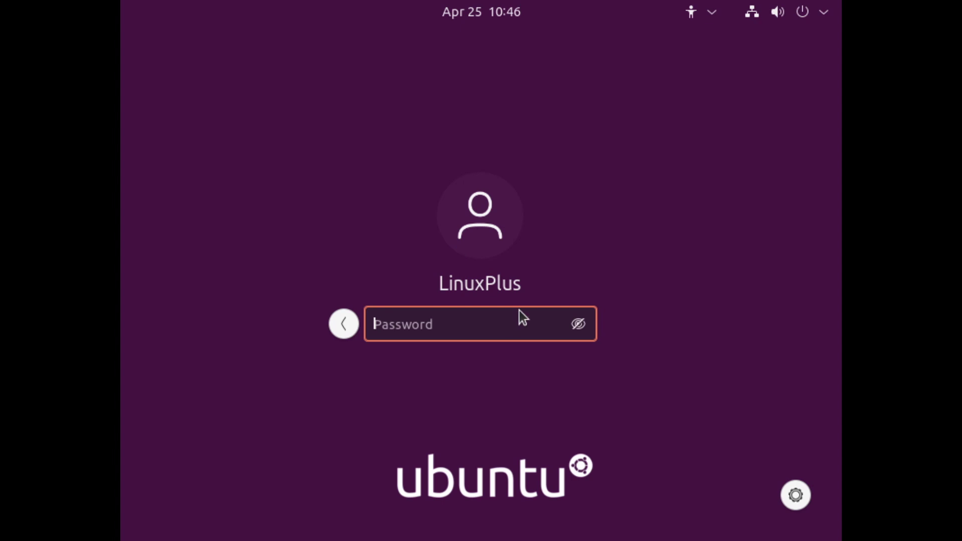
{"action": "type", "text": "••••"}
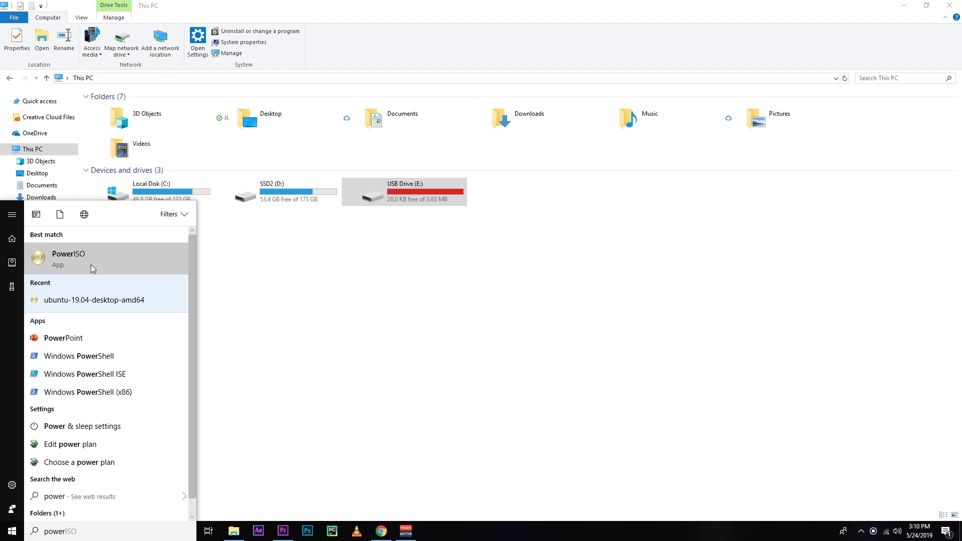
Launch PowerISO as administrator and continue with the unregistered version.
{"action": "right_click", "coordinate": [91, 266]}
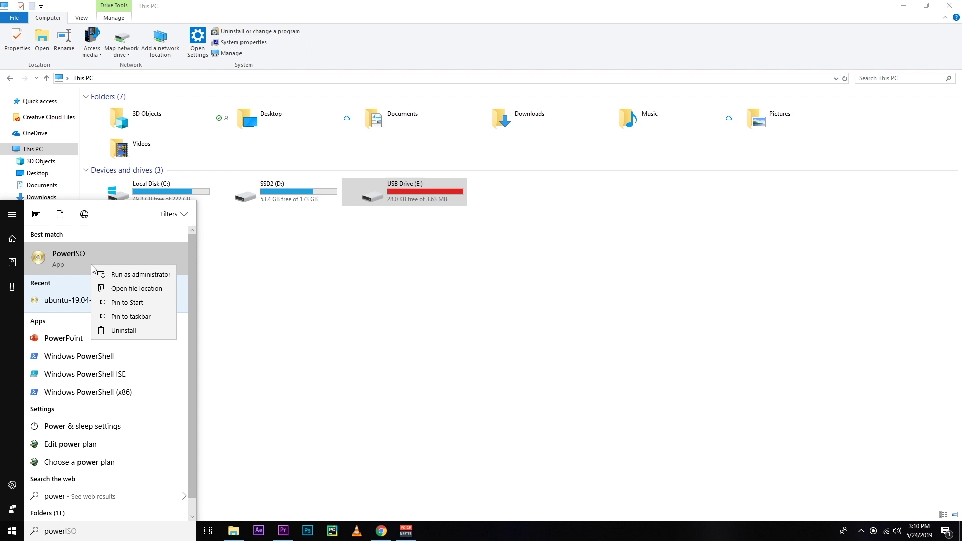
{"action": "left_click", "coordinate": [104, 274]}
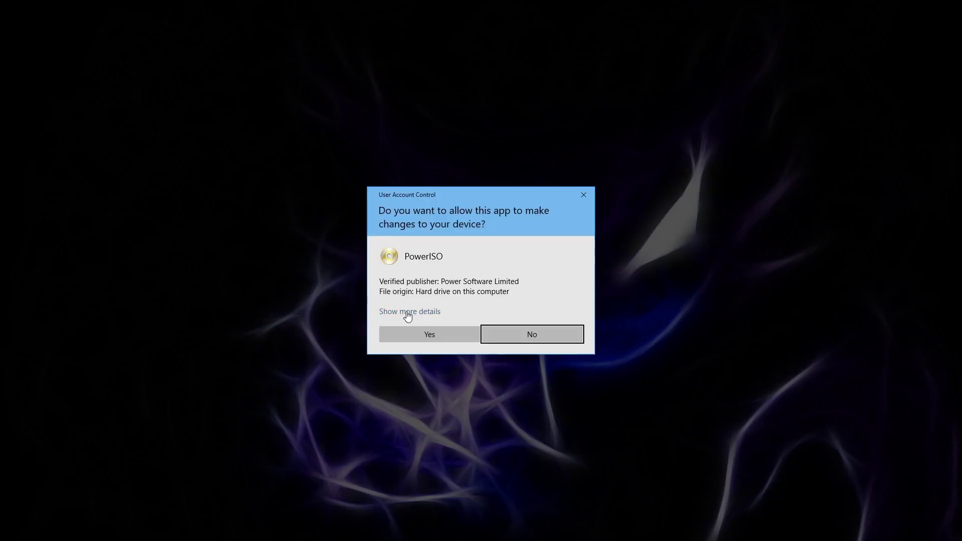
{"action": "left_click", "coordinate": [424, 334]}
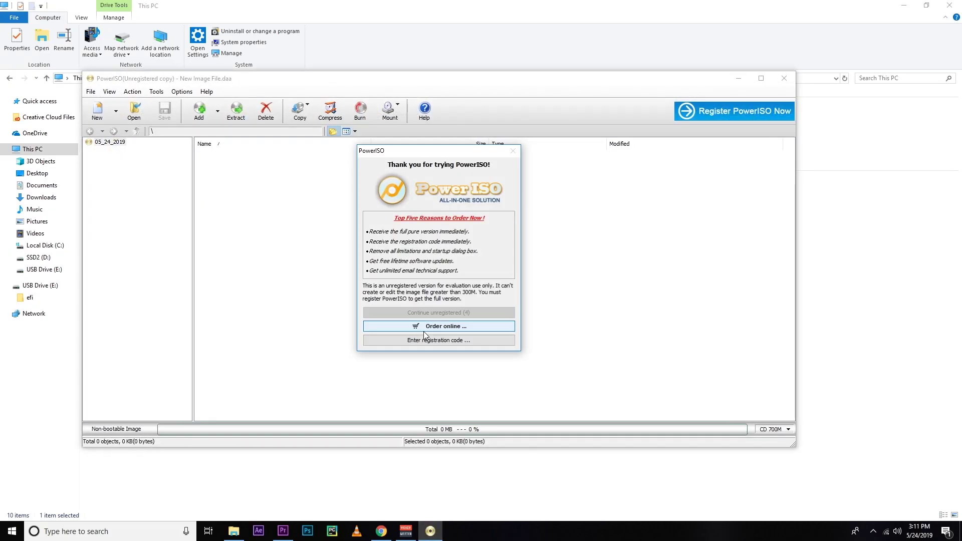
{"action": "left_click", "coordinate": [443, 314]}
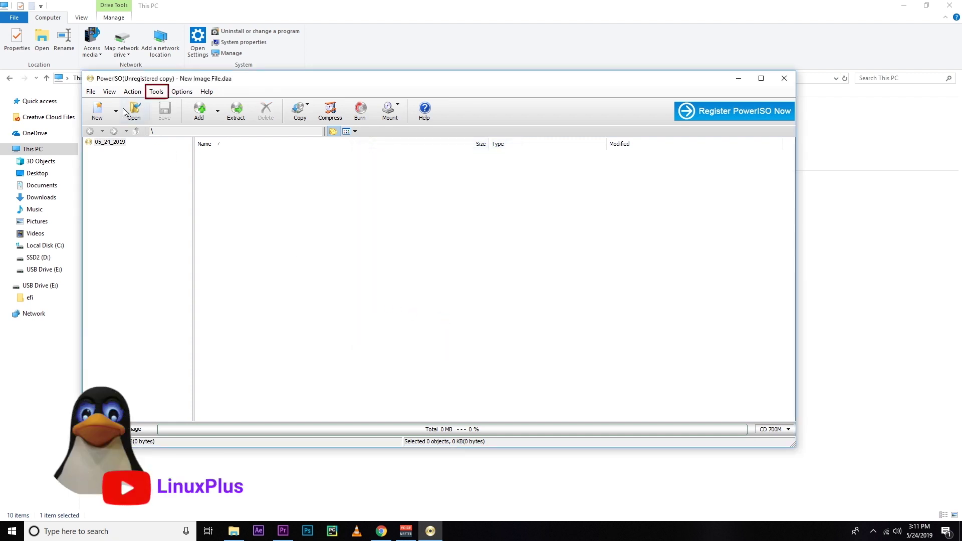
Clean the IS817 innostor USB drive with Tools > Clean USB drive, then close the tool.
{"action": "left_click", "coordinate": [157, 92]}
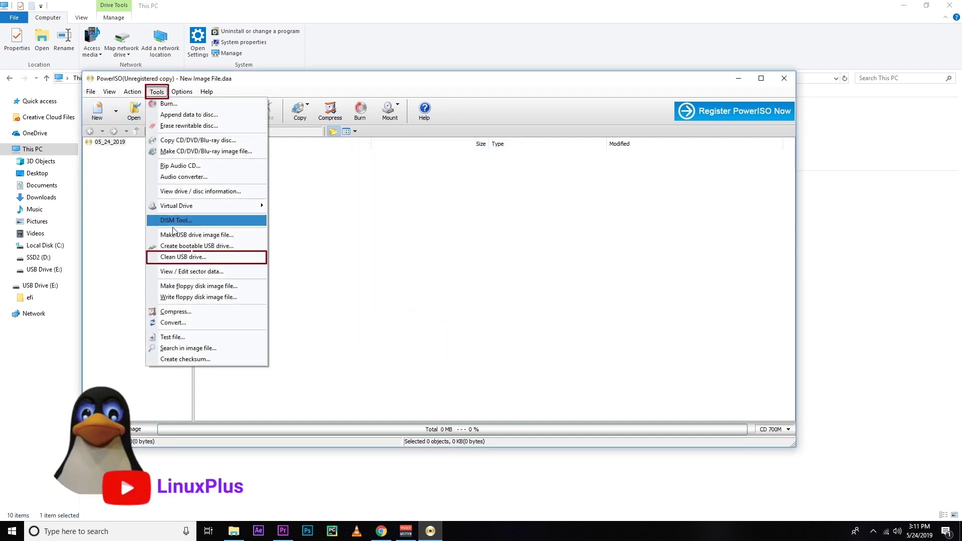
{"action": "left_click", "coordinate": [168, 258]}
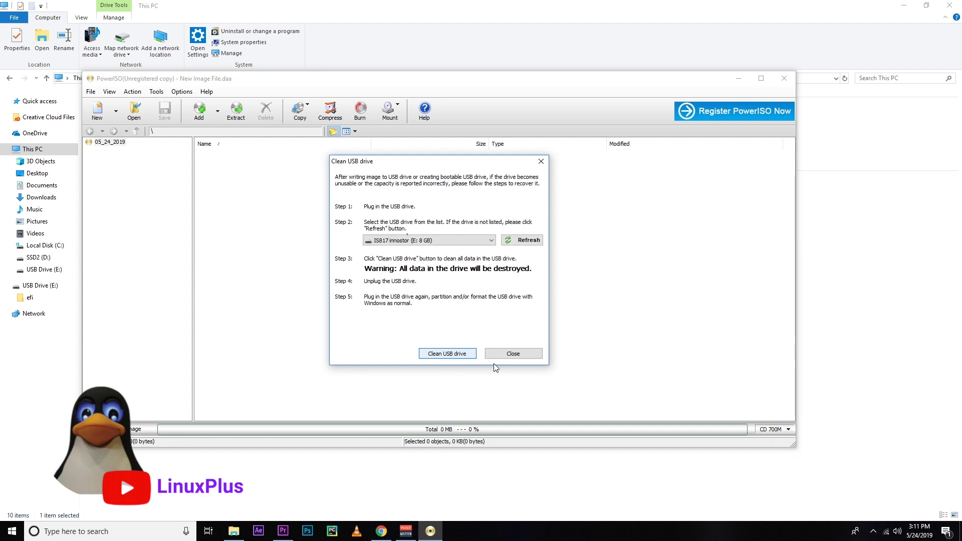
{"action": "left_click", "coordinate": [464, 242]}
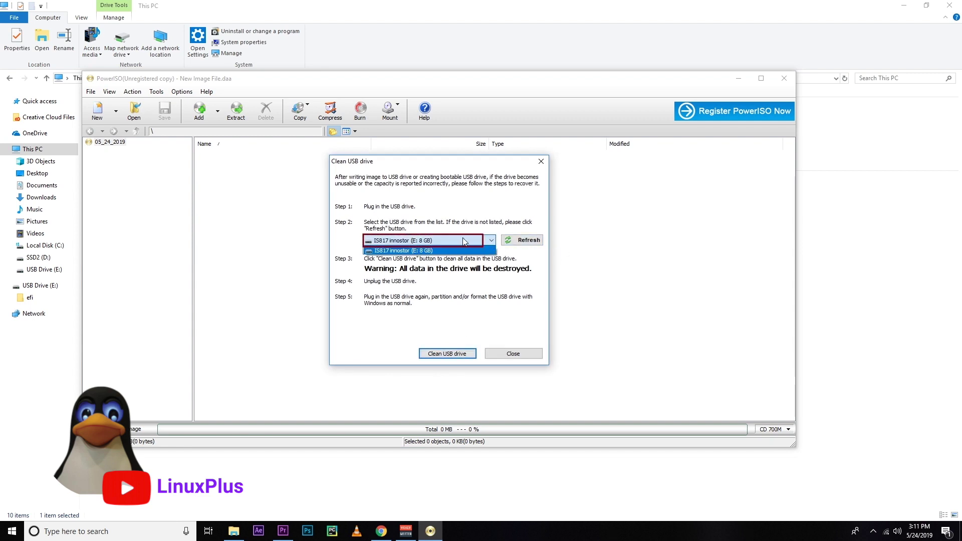
{"action": "left_click", "coordinate": [464, 250]}
{"action": "left_click", "coordinate": [452, 354]}
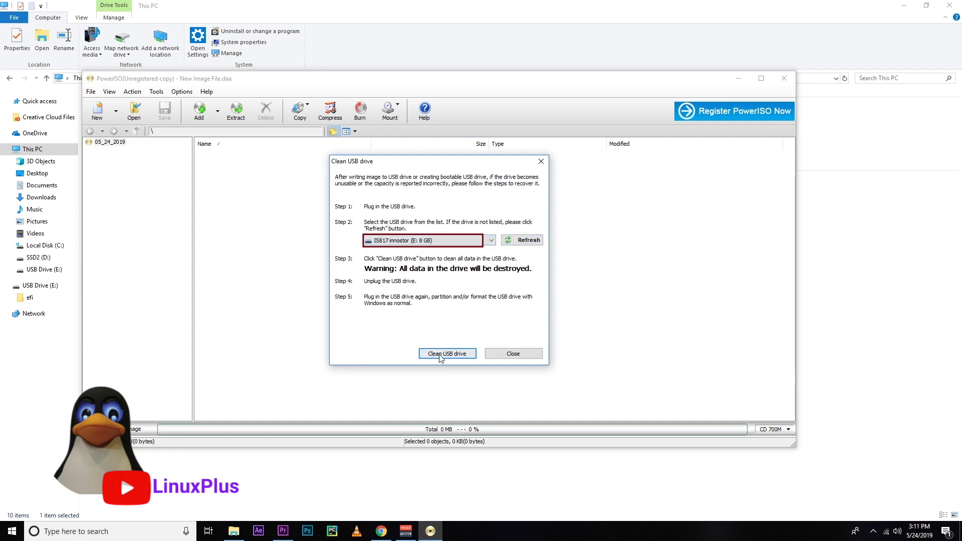
{"action": "left_click", "coordinate": [521, 306]}
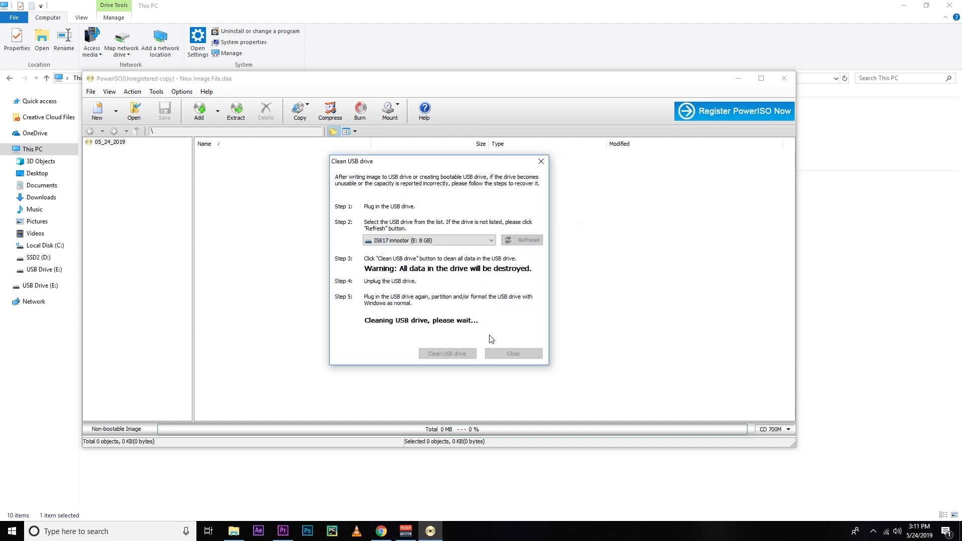
{"action": "left_click", "coordinate": [534, 297]}
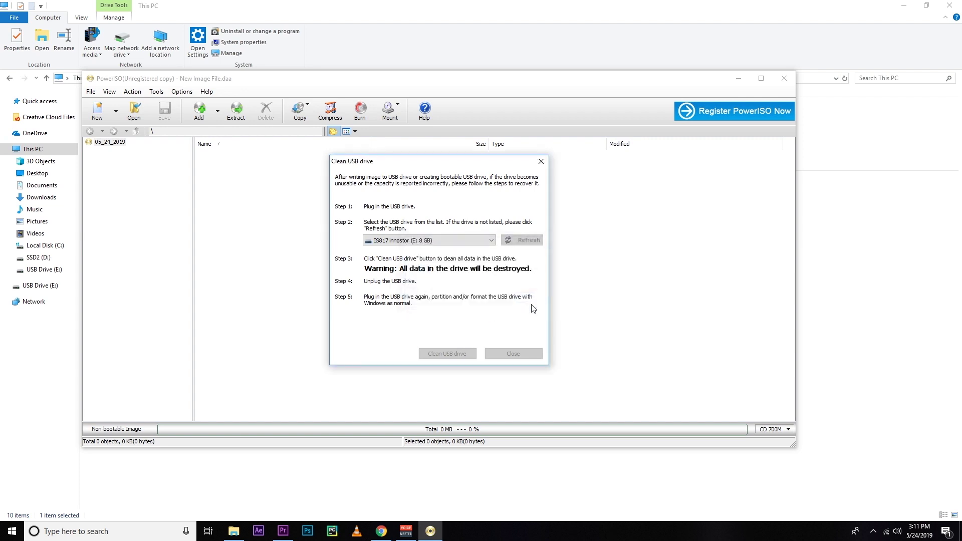
{"action": "left_click", "coordinate": [513, 353]}
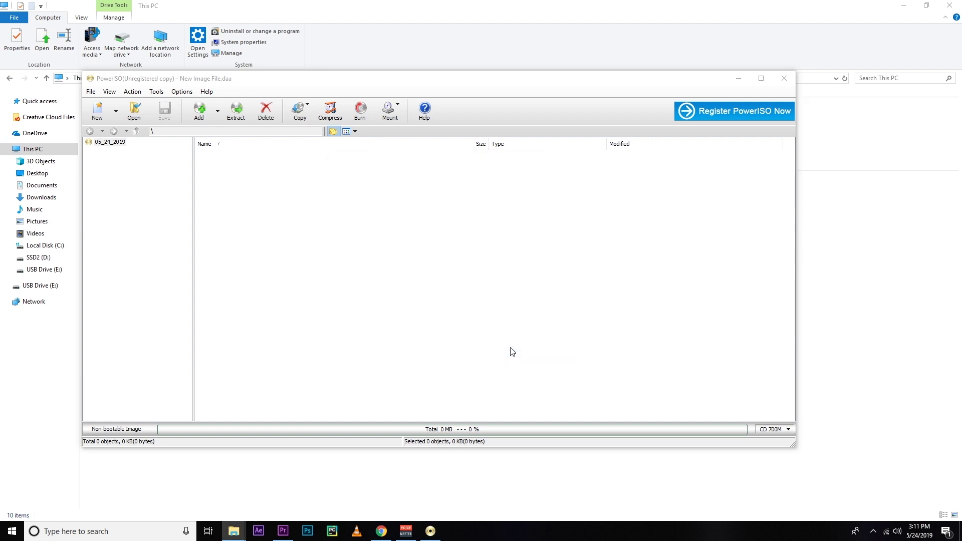
Quick-format USB Drive (E:) as NTFS, then open it to check its contents.
{"action": "left_click", "coordinate": [783, 75]}
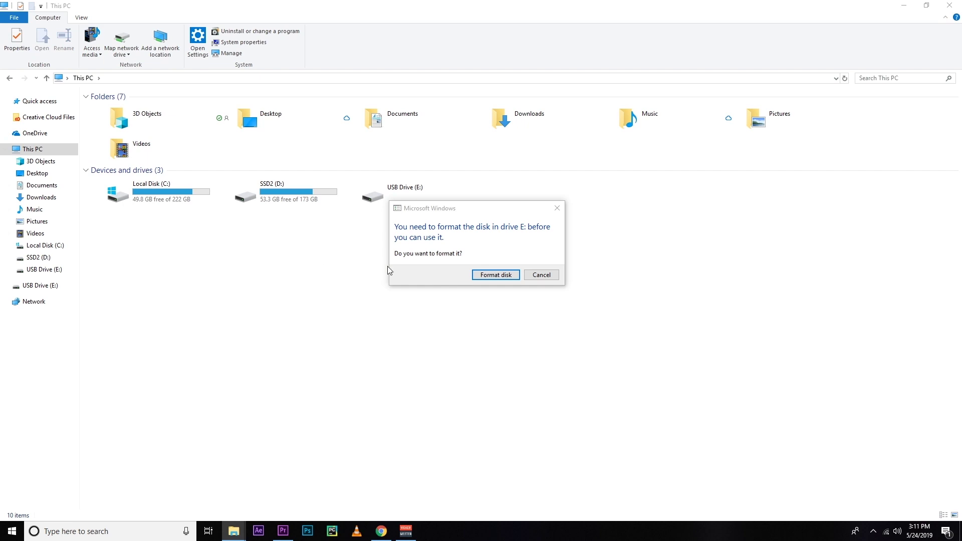
{"action": "left_click", "coordinate": [486, 274]}
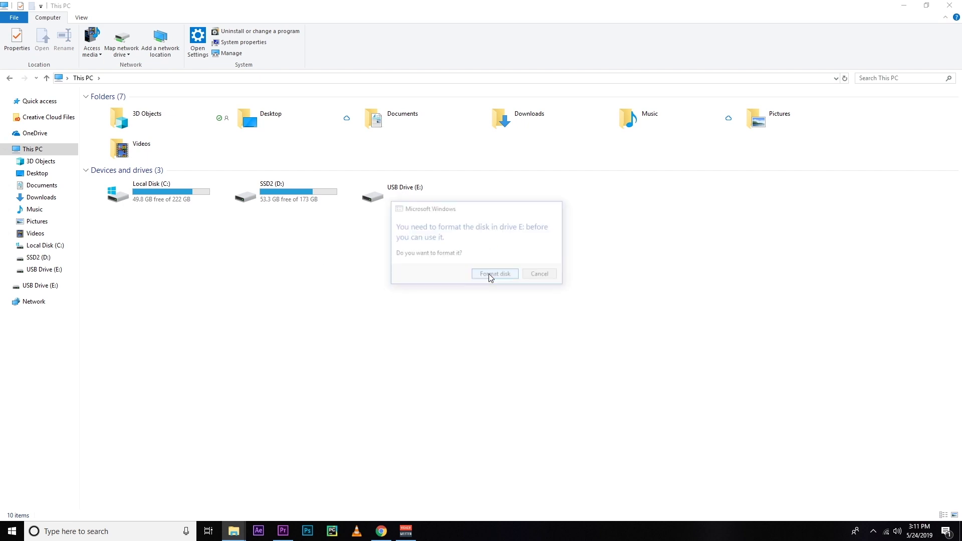
{"action": "left_click", "coordinate": [493, 381]}
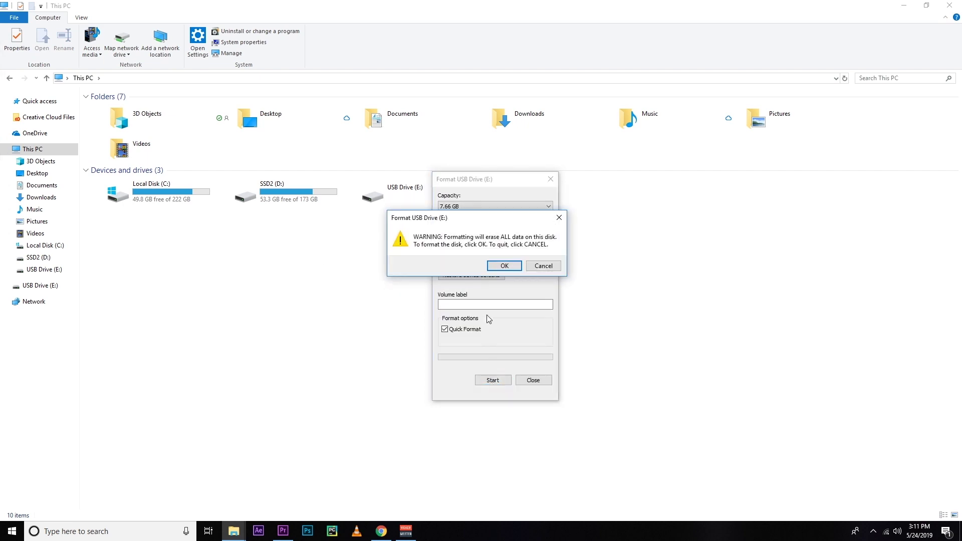
{"action": "left_click", "coordinate": [505, 266]}
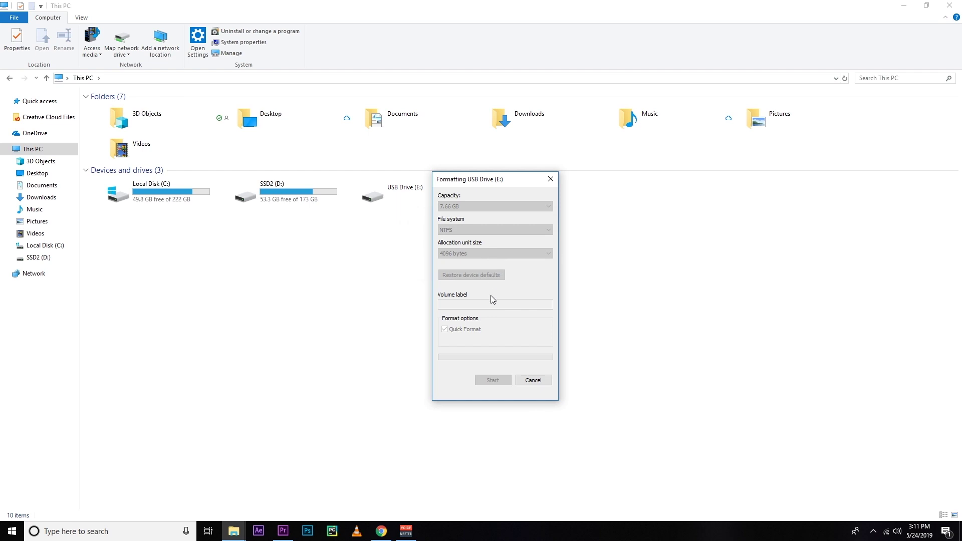
{"action": "left_click", "coordinate": [538, 263]}
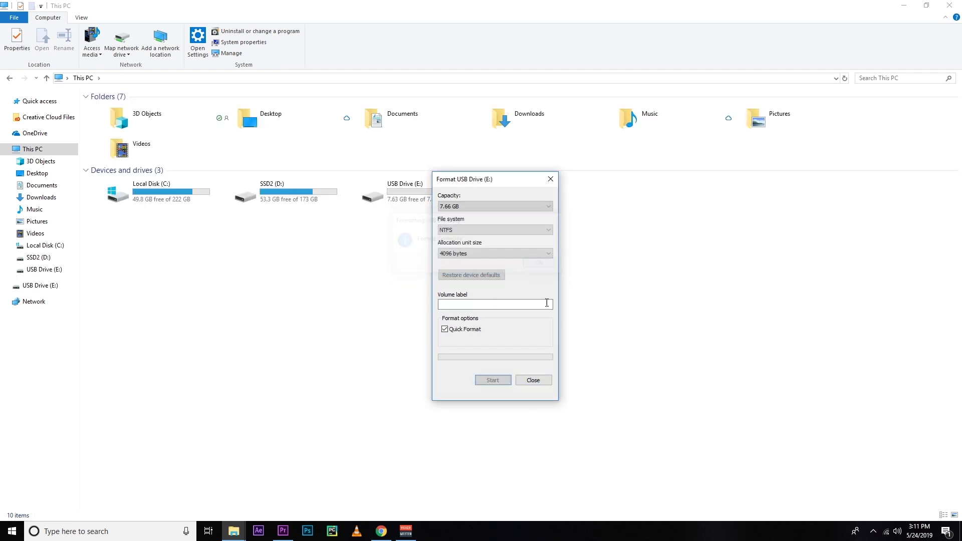
{"action": "left_click", "coordinate": [531, 380]}
{"action": "left_click", "coordinate": [395, 195]}
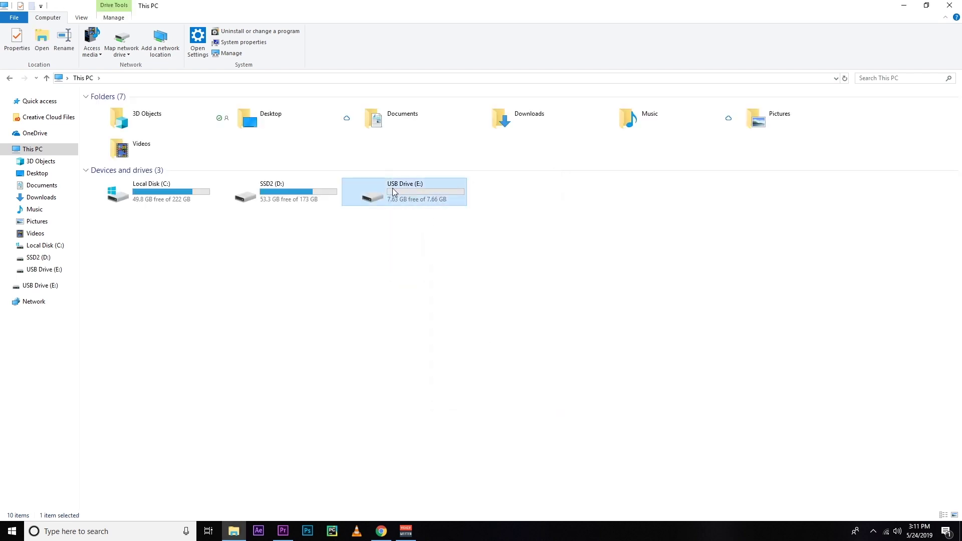
{"action": "double_click", "coordinate": [394, 192]}
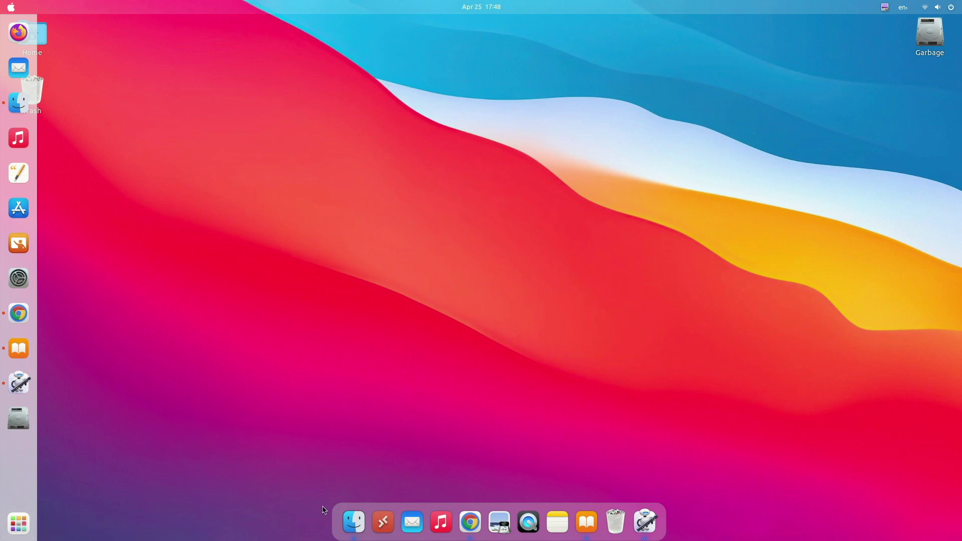
Show all applications, open the Files home folder, then maximize, minimize and restore its window.
{"action": "left_click", "coordinate": [19, 524]}
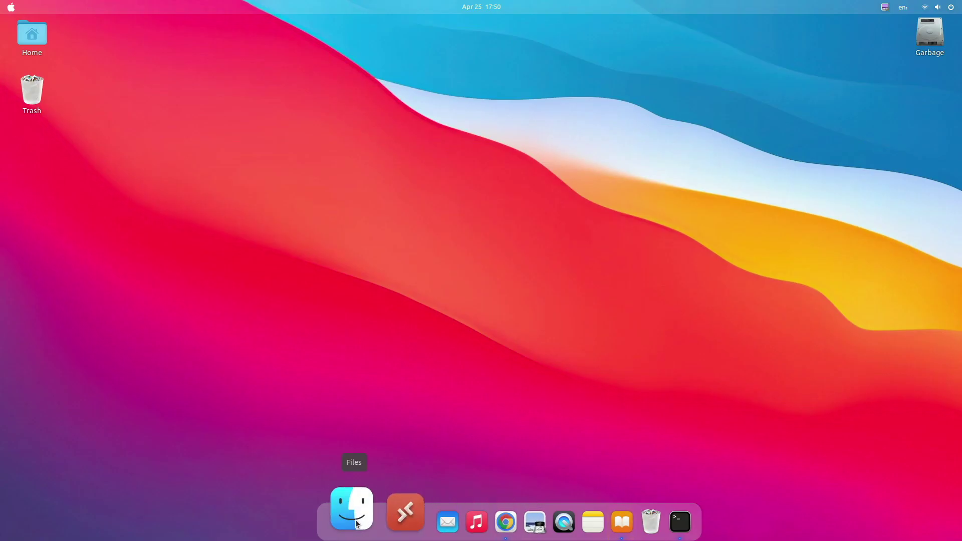
{"action": "left_click", "coordinate": [358, 523]}
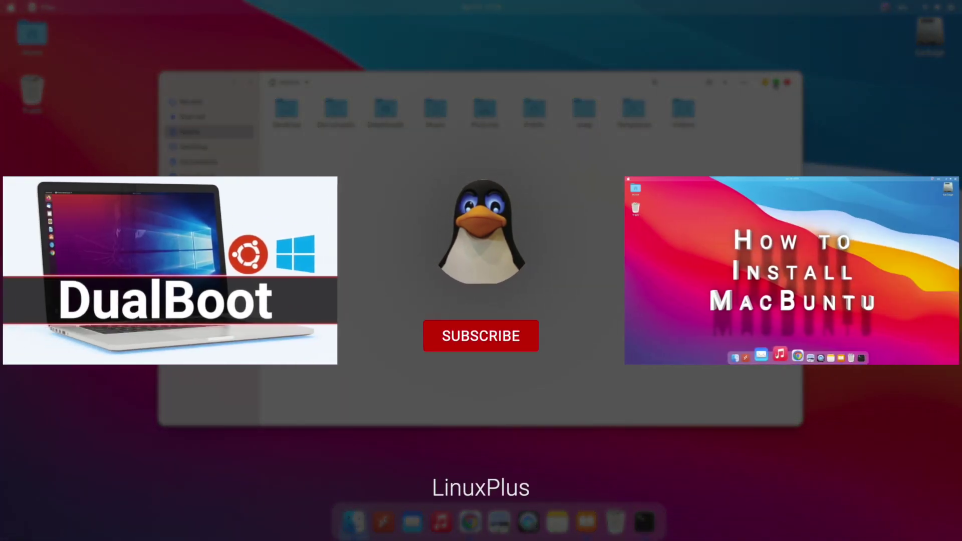
{"action": "left_click", "coordinate": [776, 81]}
{"action": "left_click", "coordinate": [925, 25]}
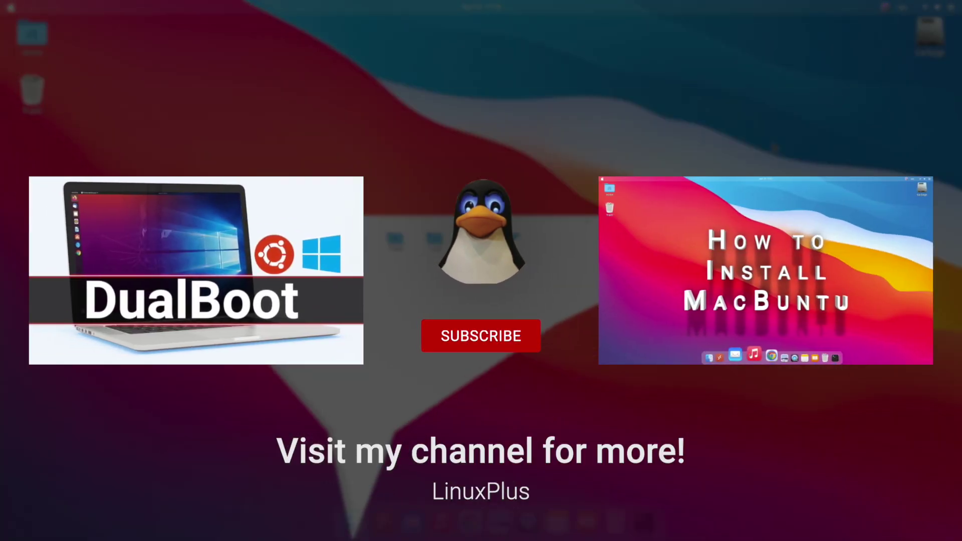
{"action": "left_click", "coordinate": [356, 511]}
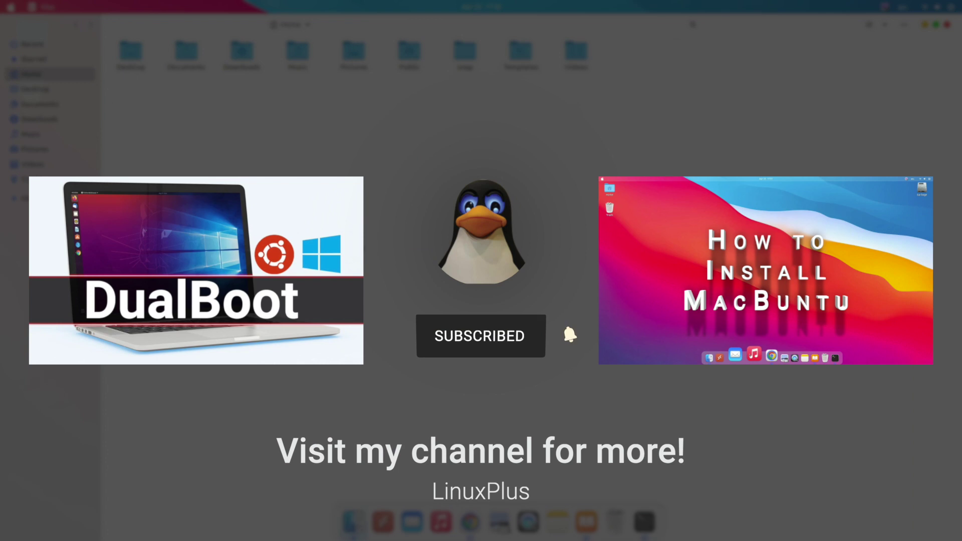